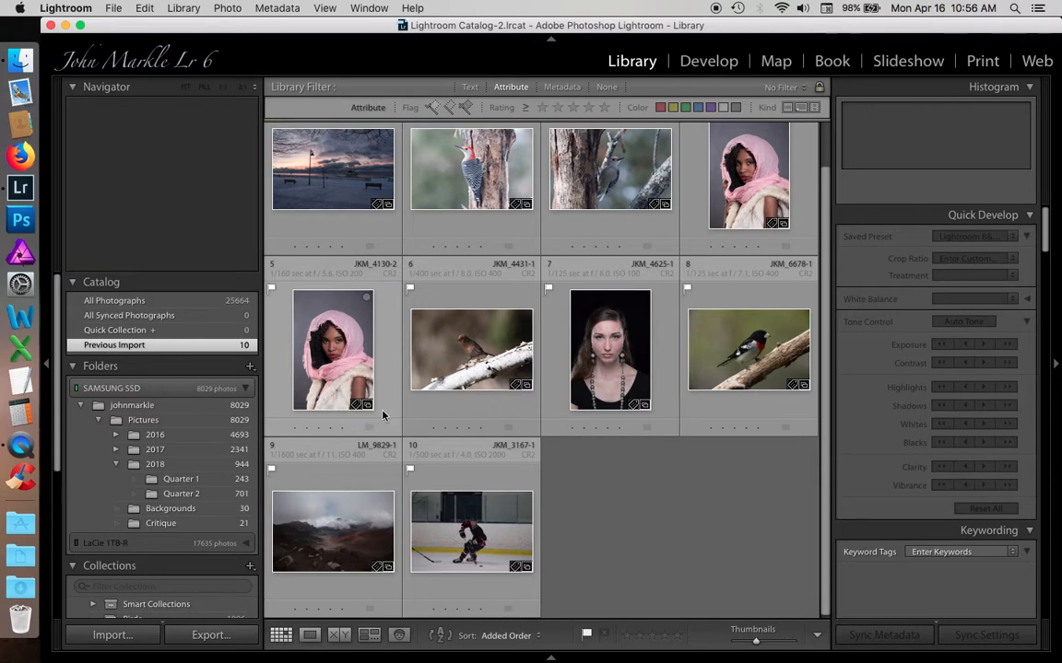
# Open the hockey player photo for developing and raise its exposure to +1.00
pyautogui.doubleClick(469, 540)
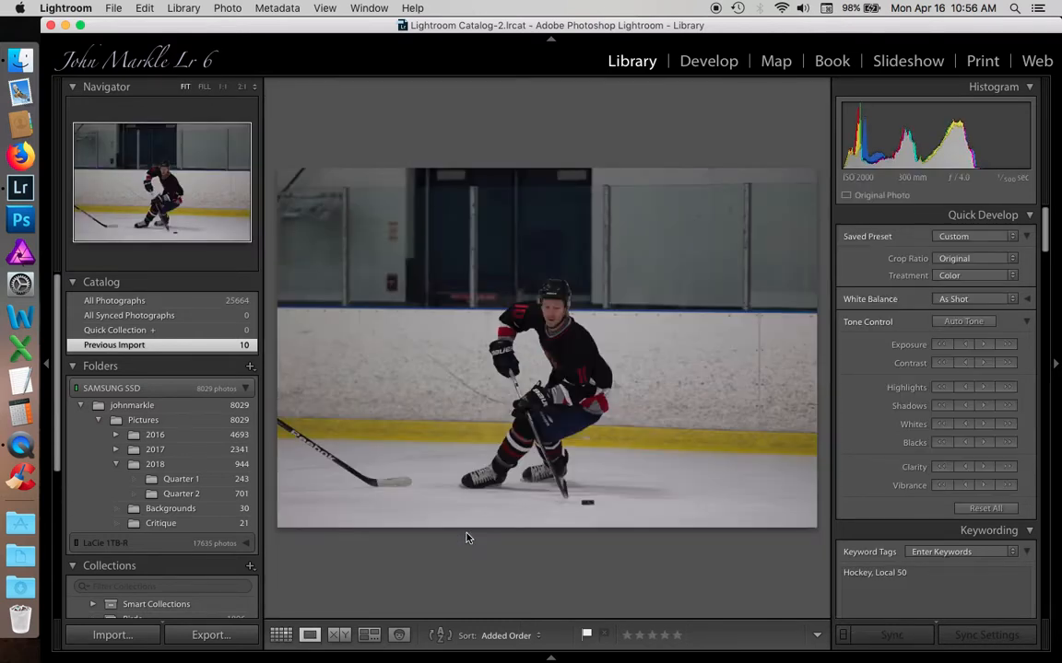
pyautogui.press('d')
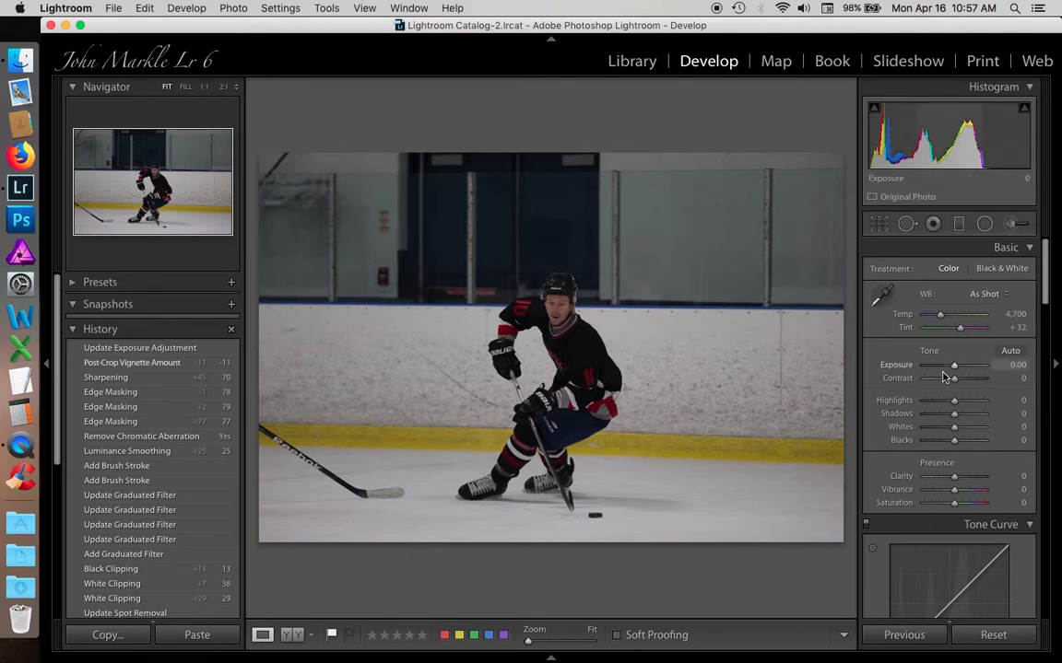
pyautogui.moveTo(954, 368); pyautogui.dragTo(958, 367)
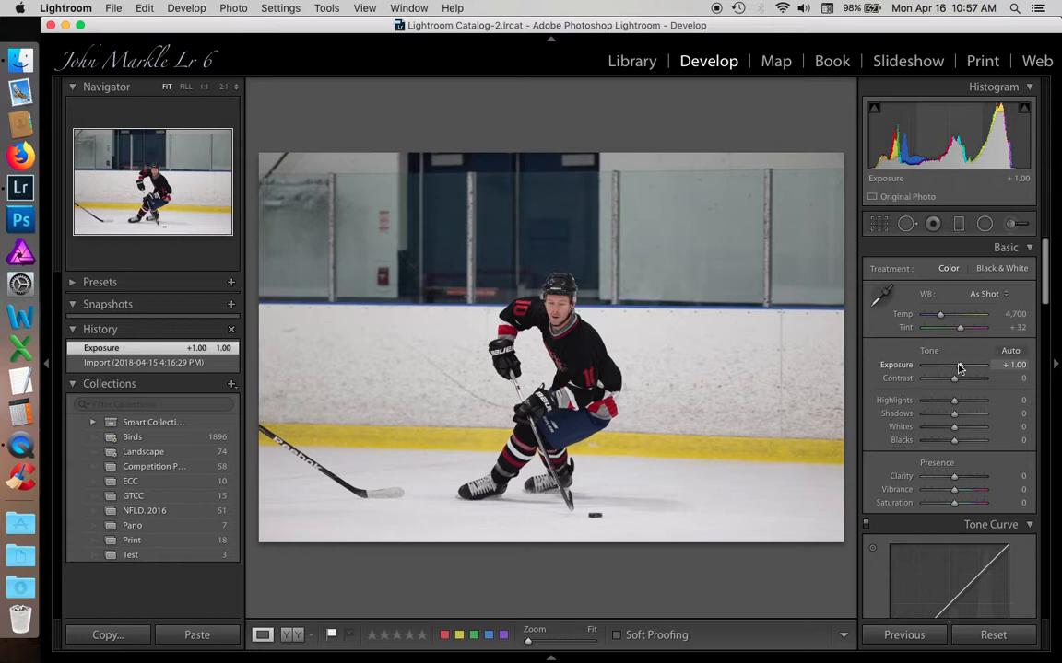
# Crop the photo tighter around the player and puck at the original aspect ratio, trimming most of the stray stick
pyautogui.press('r')
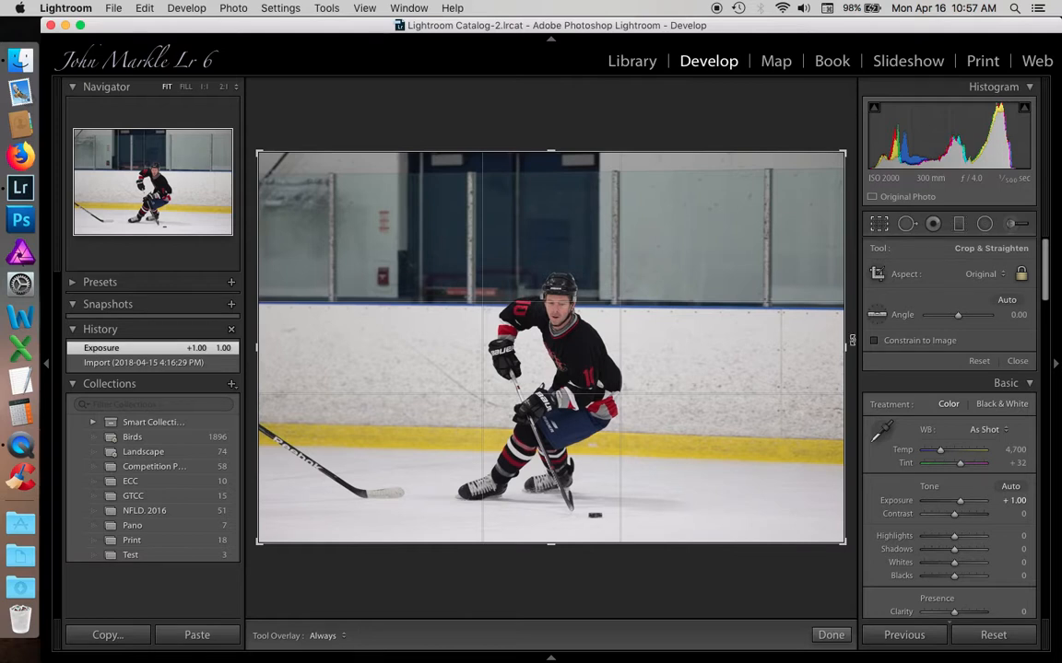
pyautogui.moveTo(848, 533); pyautogui.dragTo(783, 504)
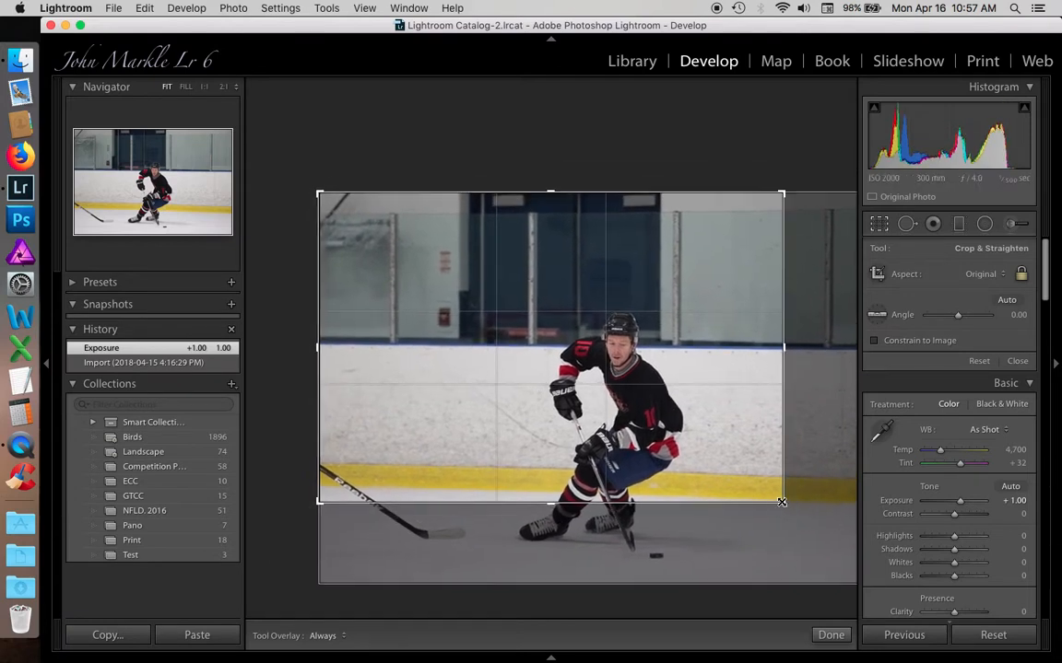
pyautogui.moveTo(709, 436); pyautogui.dragTo(594, 356)
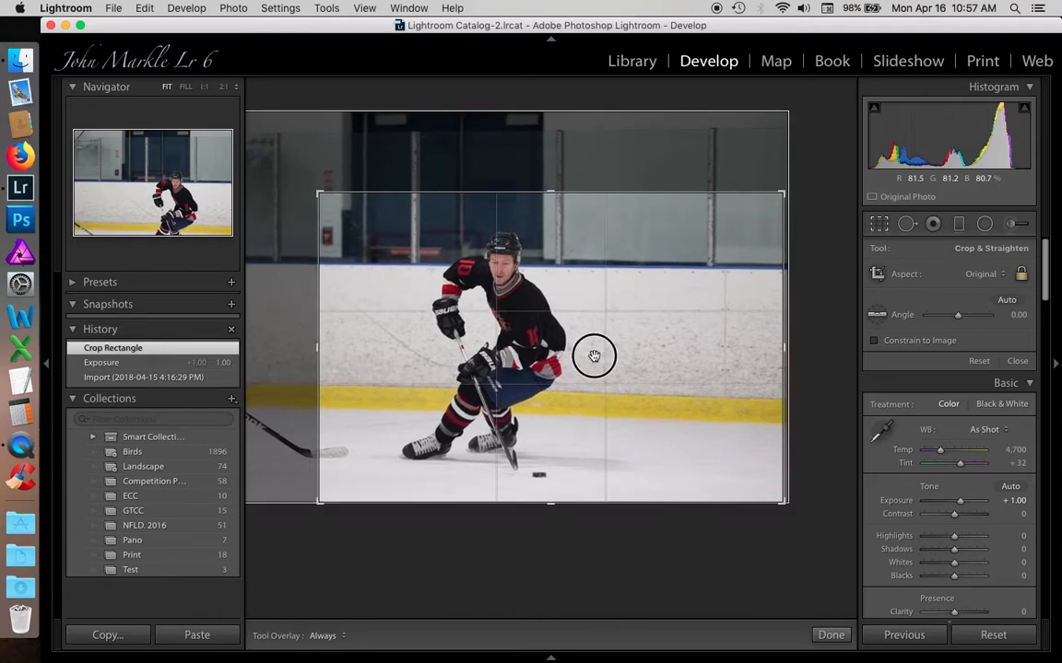
pyautogui.moveTo(594, 356); pyautogui.dragTo(594, 355)
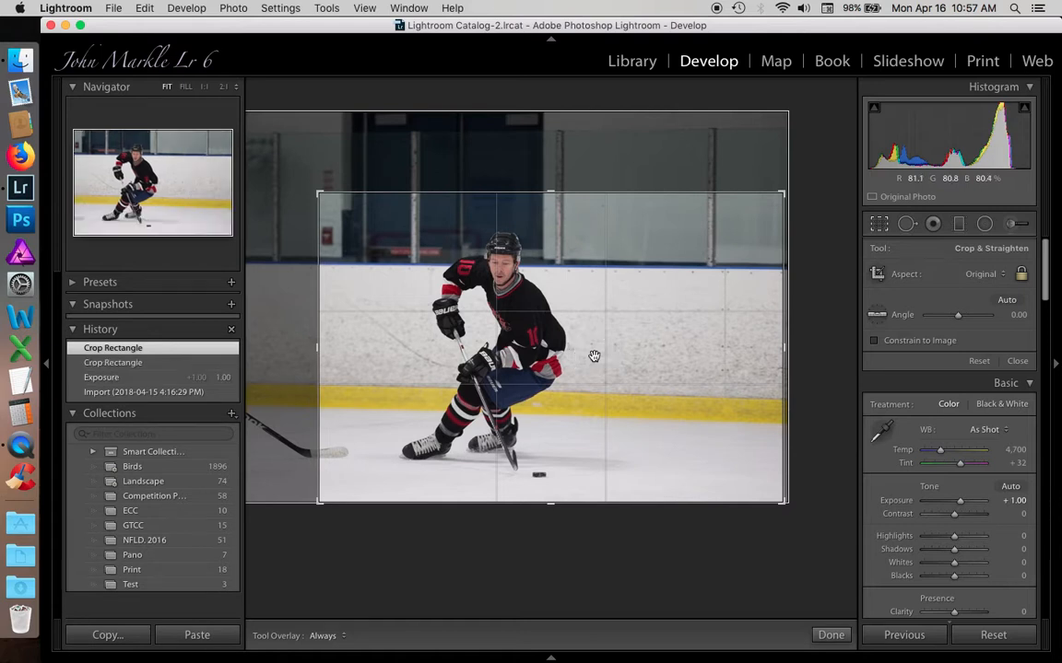
pyautogui.press('Return')
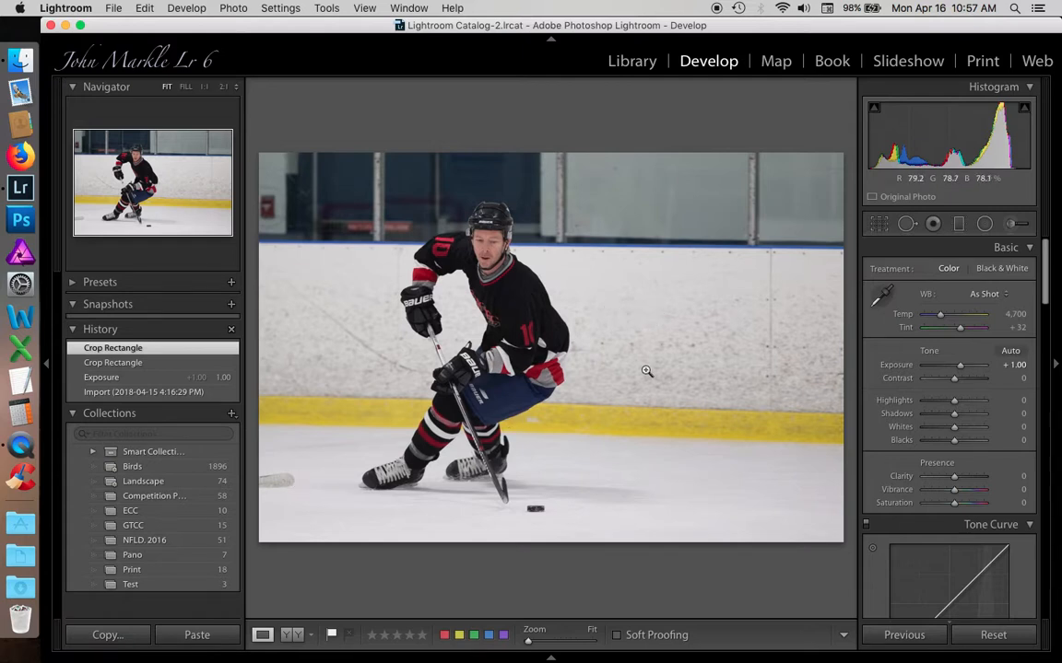
# Heal away the stray stick blade at the photo's left edge, sampling from clean ice to the right of the puck
pyautogui.click(907, 225)
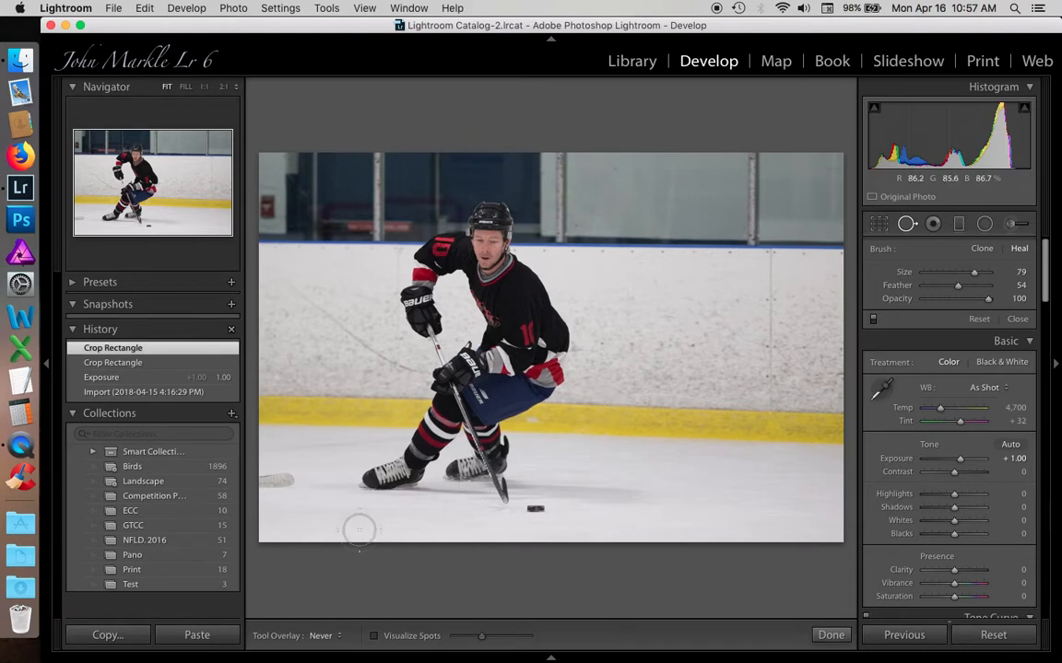
pyautogui.click(291, 481)
pyautogui.moveTo(291, 481); pyautogui.dragTo(261, 485)
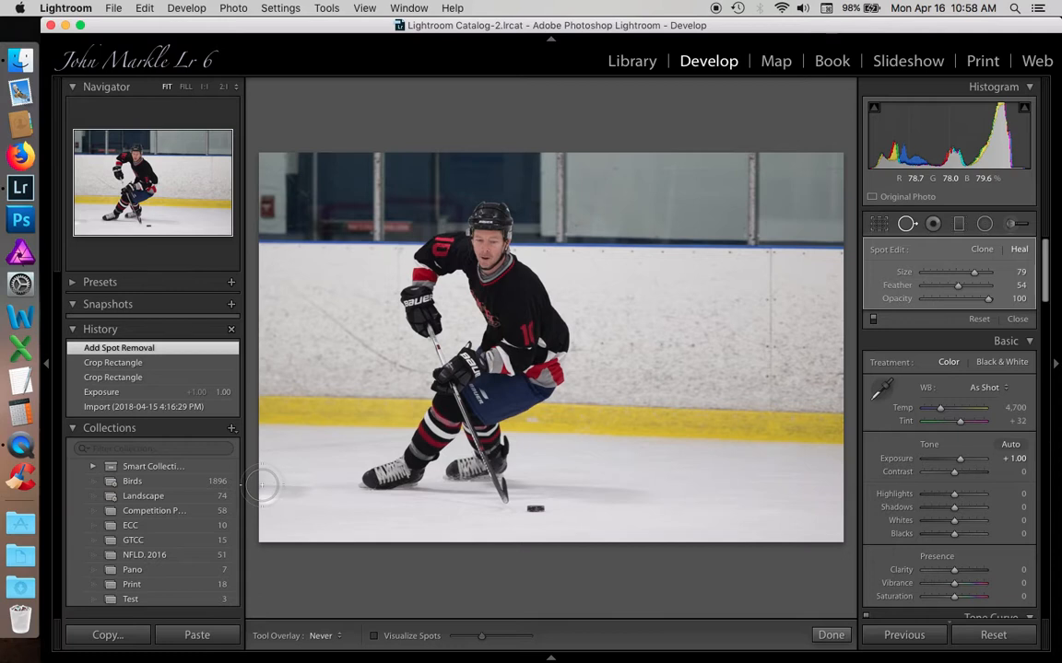
pyautogui.click(263, 485)
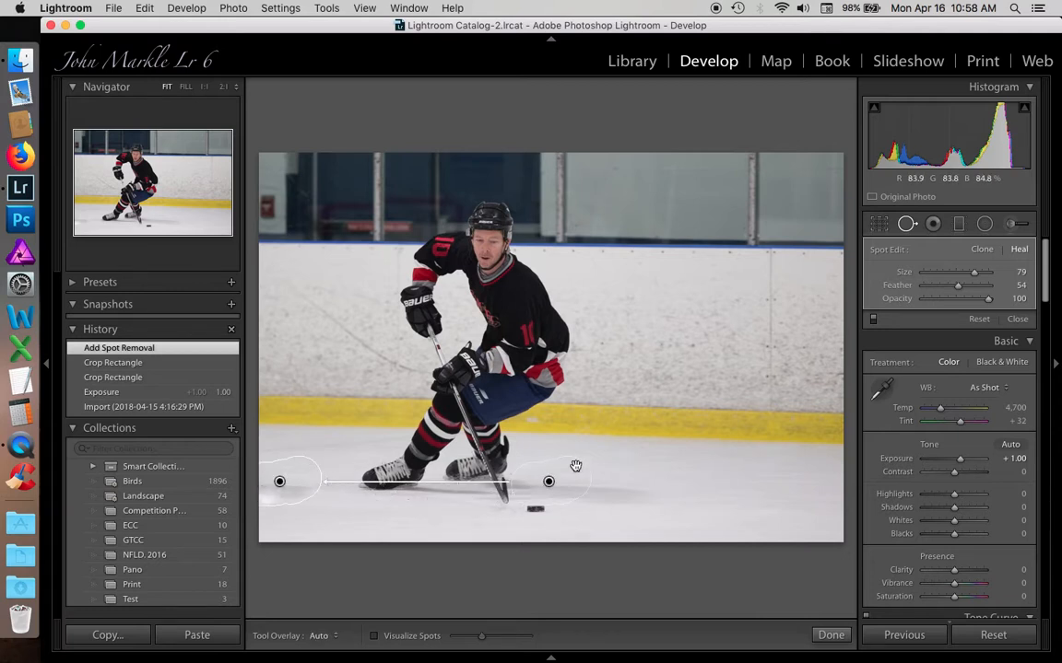
pyautogui.moveTo(551, 481); pyautogui.dragTo(748, 508)
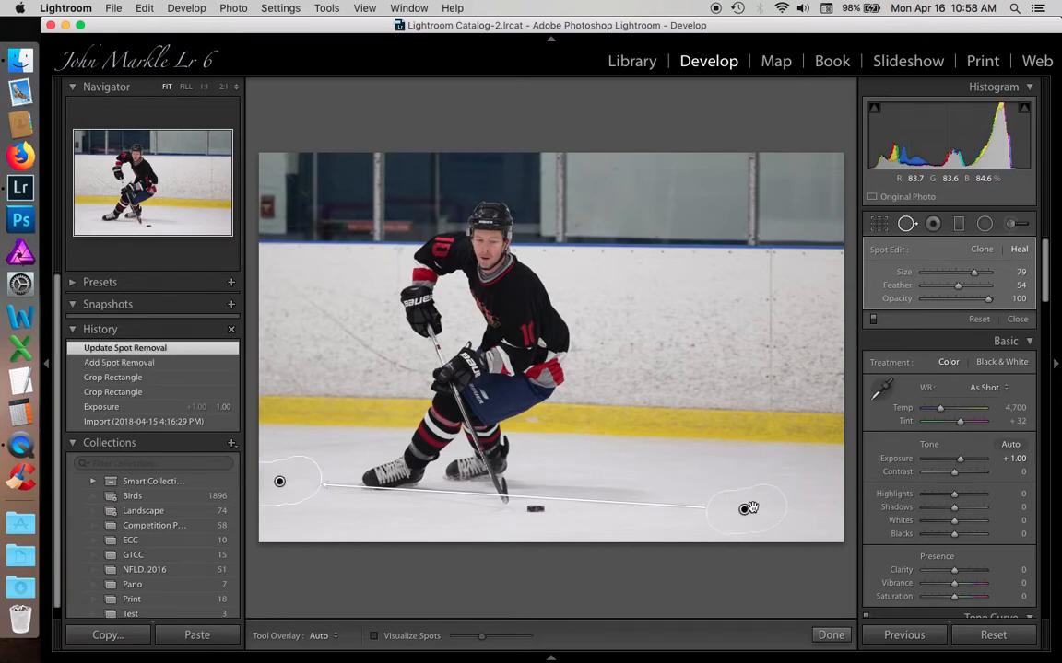
pyautogui.press('h')
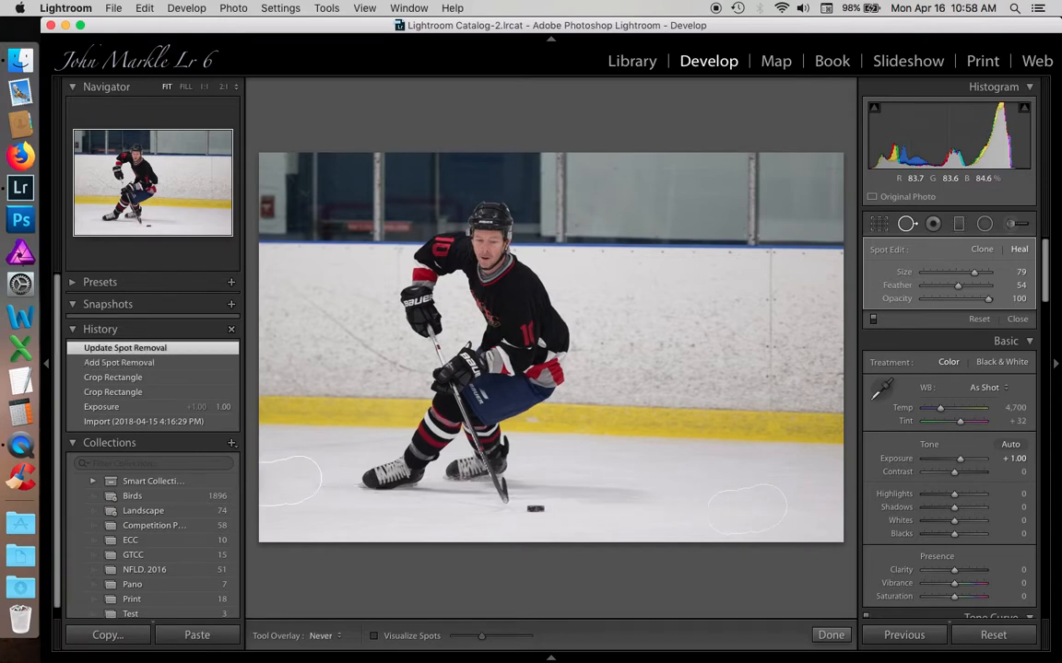
pyautogui.click(906, 225)
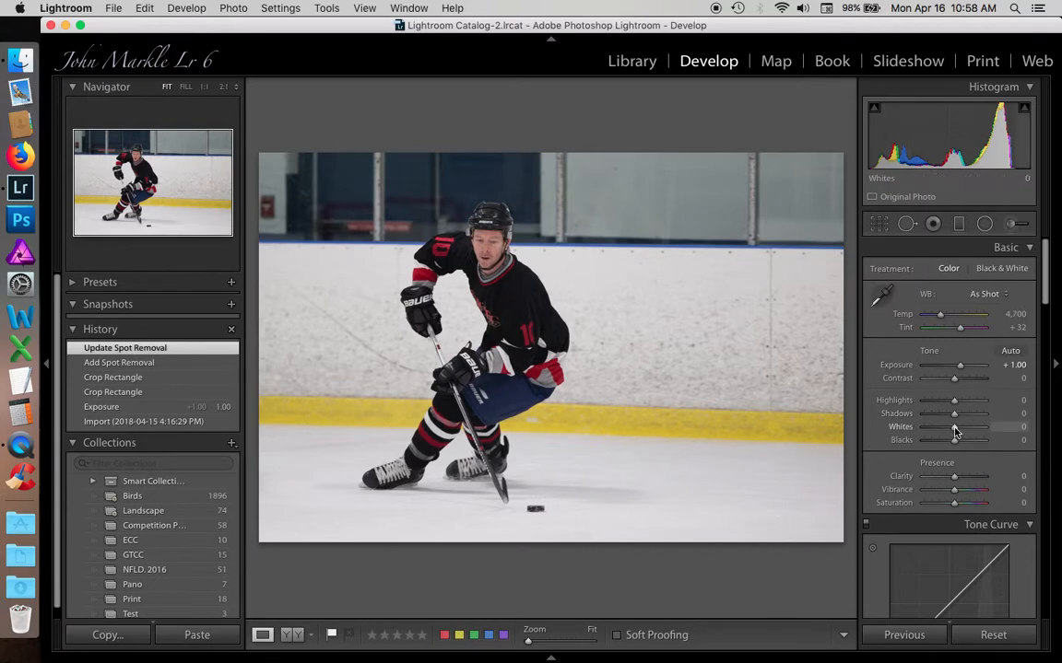
# Raise the photo's whites to +38, checking for highlight clipping
pyautogui.moveTo(955, 431); pyautogui.dragTo(968, 430)
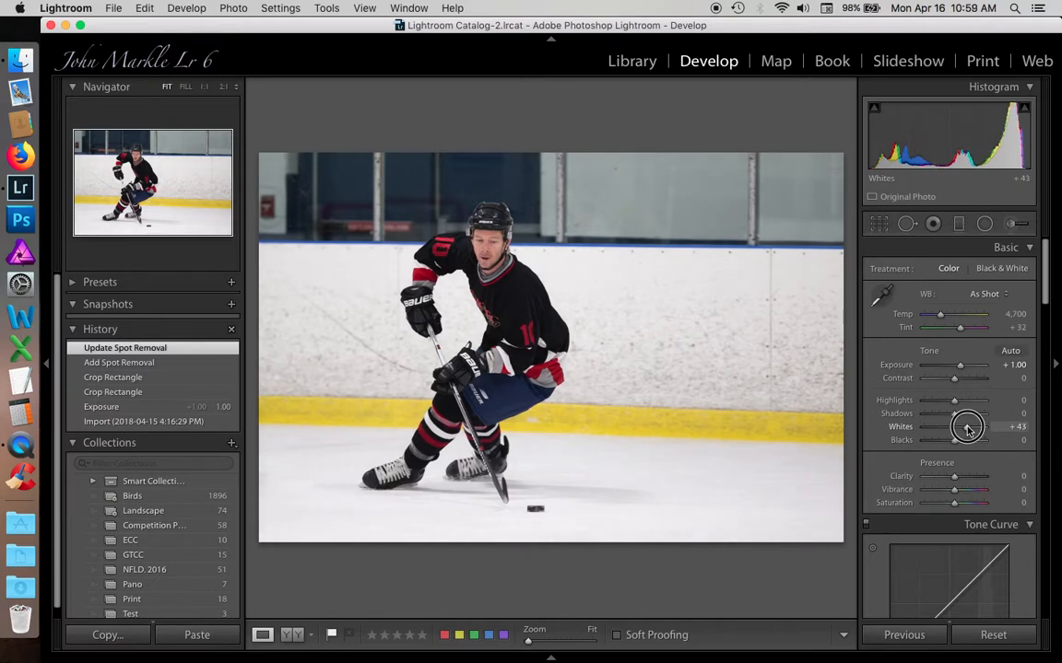
pyautogui.moveTo(967, 429); pyautogui.dragTo(968, 430)
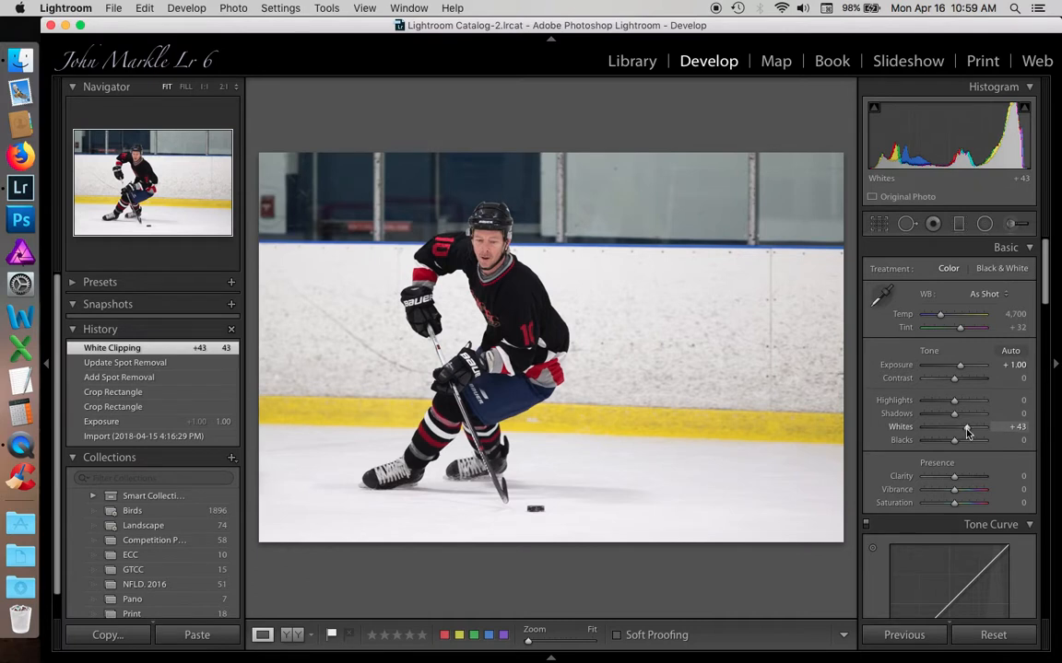
pyautogui.press('alt')
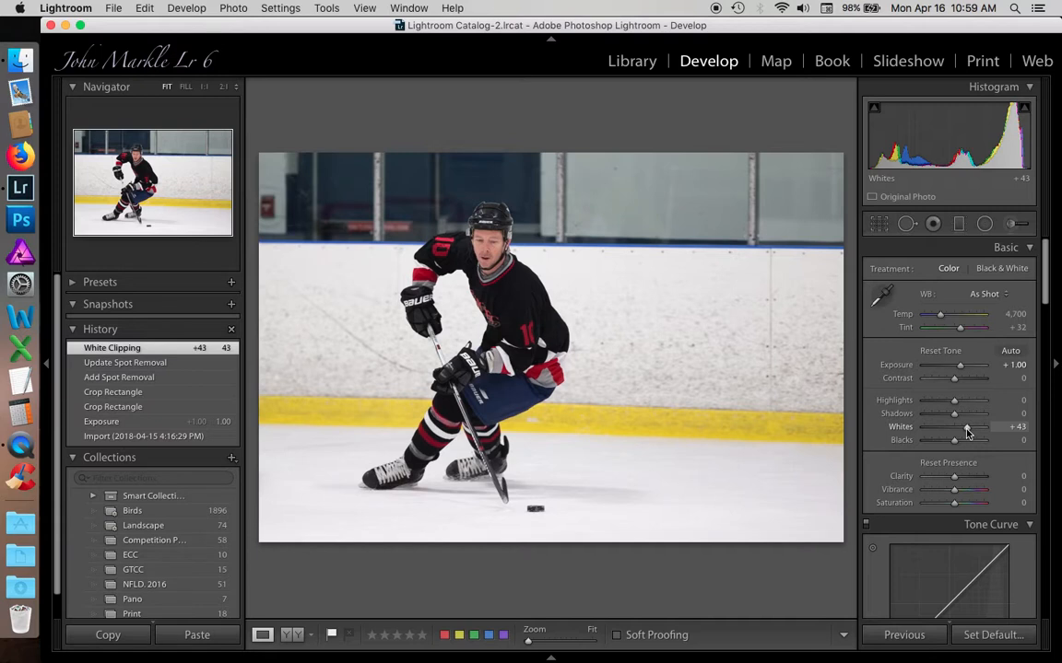
pyautogui.moveTo(967, 433); pyautogui.dragTo(966, 436)
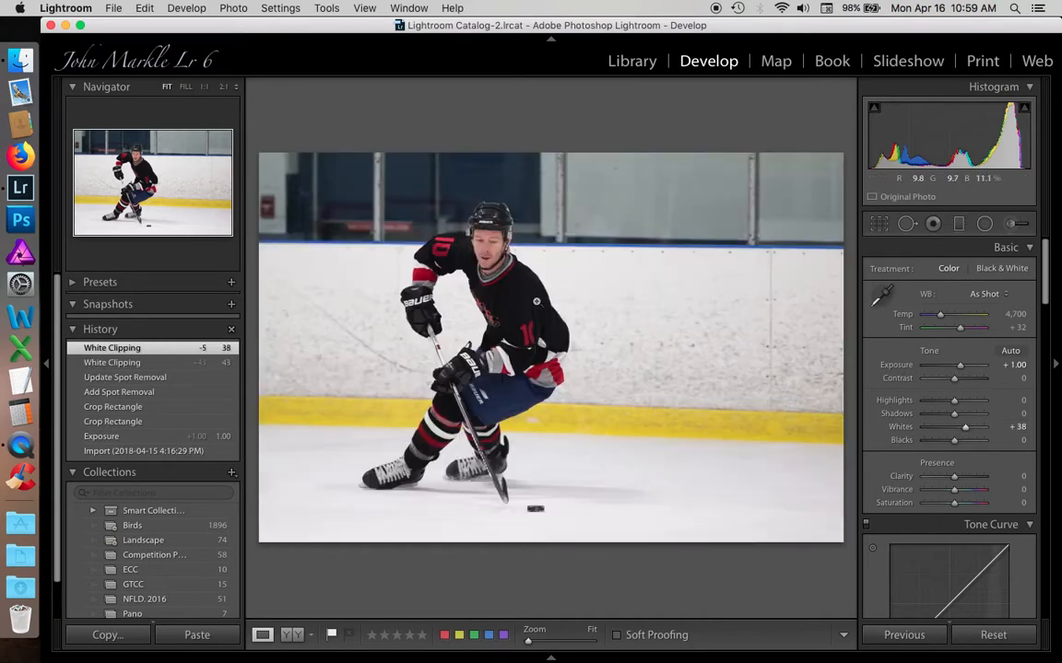
# Set the blacks to +10 while inspecting the detail of the dark jersey at 1:1
pyautogui.click(514, 293)
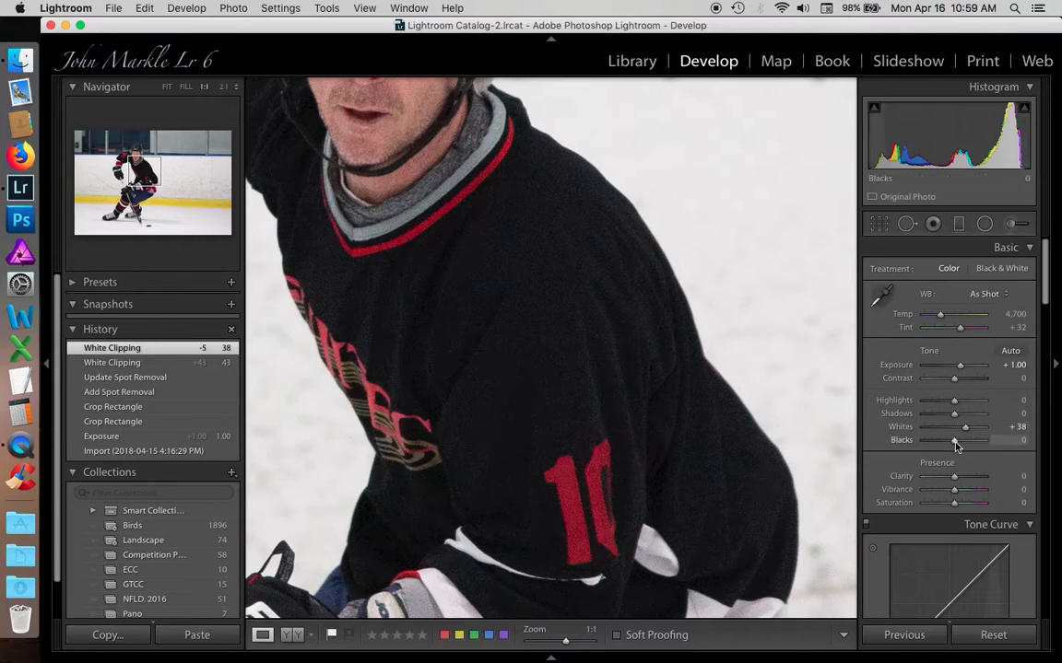
pyautogui.moveTo(954, 444); pyautogui.dragTo(958, 445)
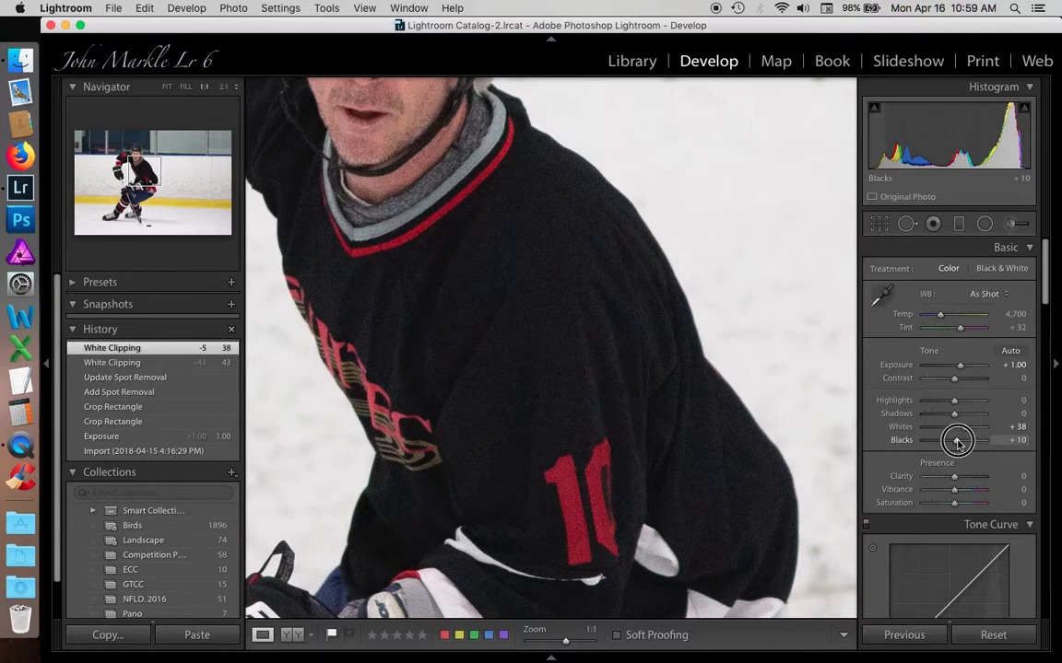
pyautogui.moveTo(958, 444); pyautogui.dragTo(959, 444)
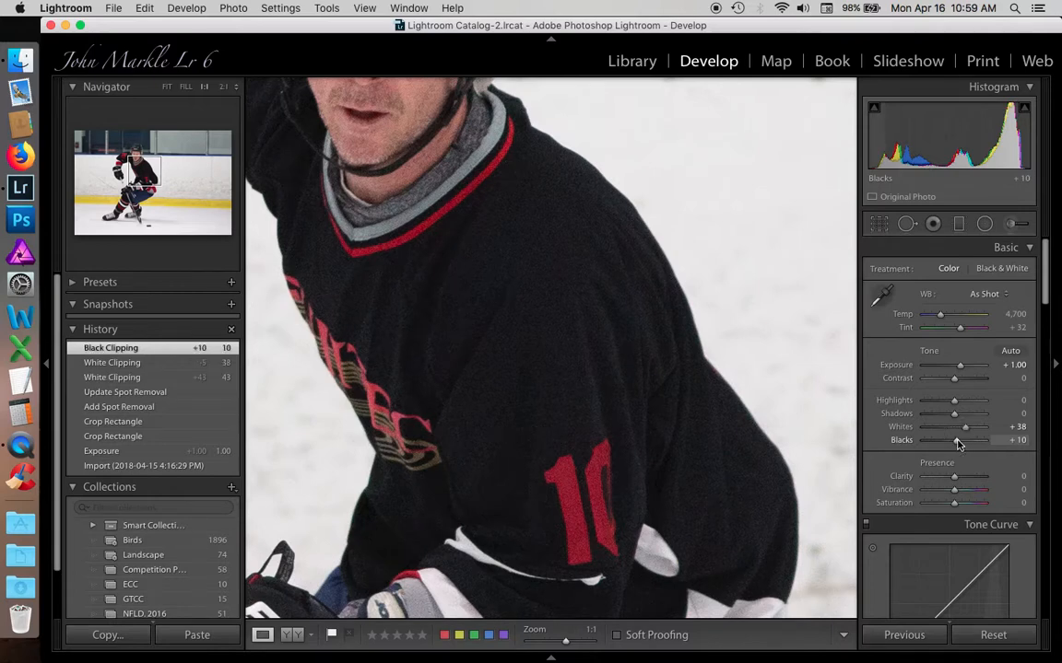
pyautogui.press('z')
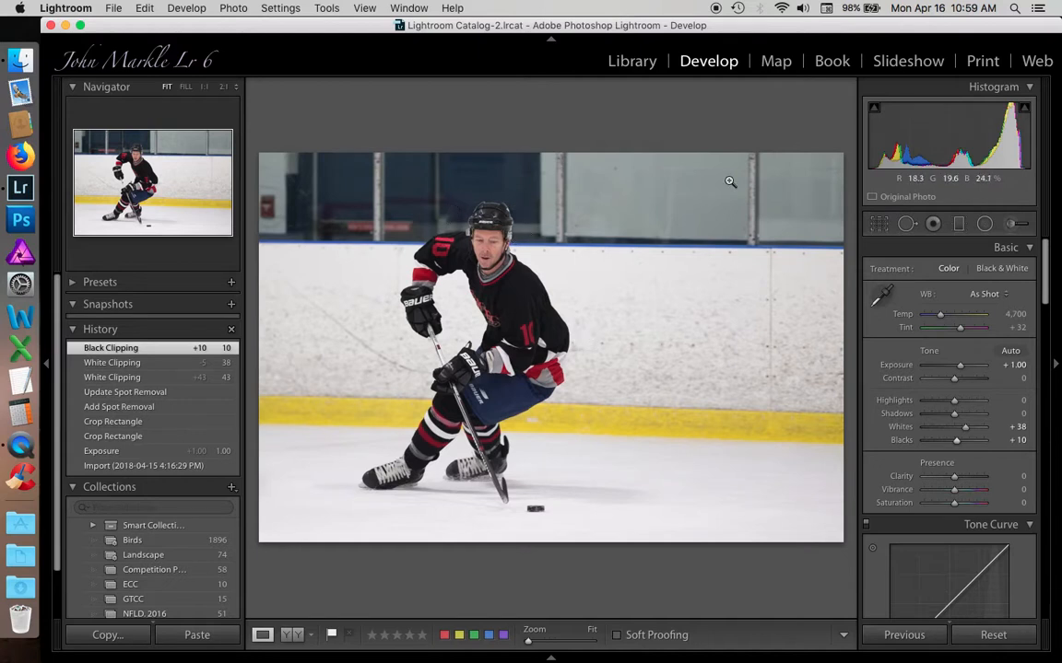
# Add a graduated filter with exposure -0.53 over the background glass and narrow its transition to end near the boards' upper edge
pyautogui.click(958, 225)
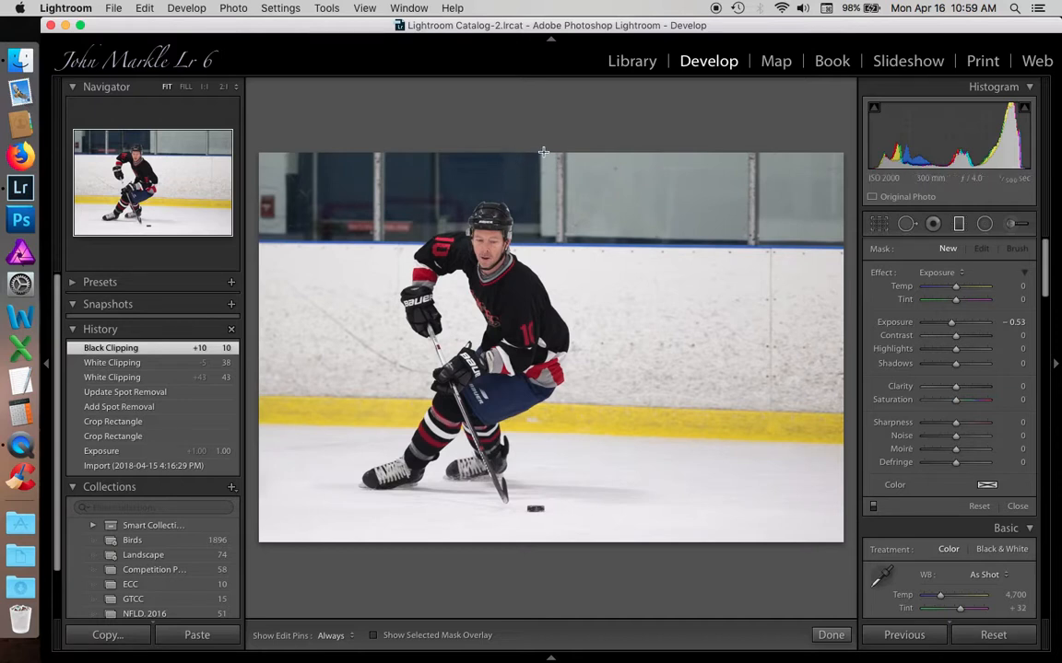
pyautogui.moveTo(544, 152); pyautogui.dragTo(505, 369)
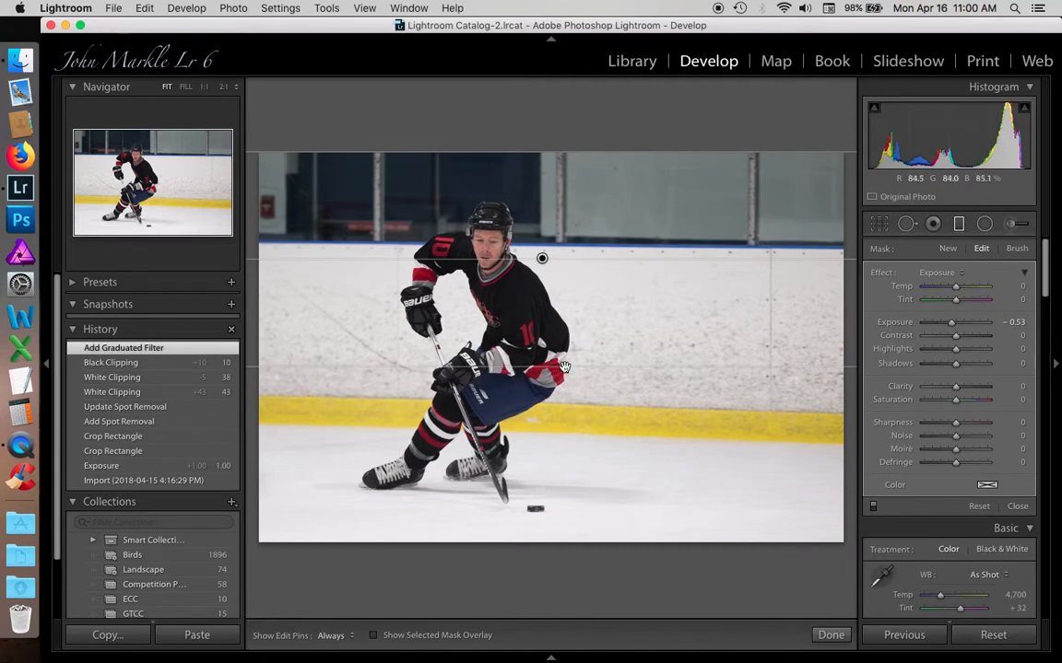
pyautogui.moveTo(564, 366); pyautogui.dragTo(553, 250)
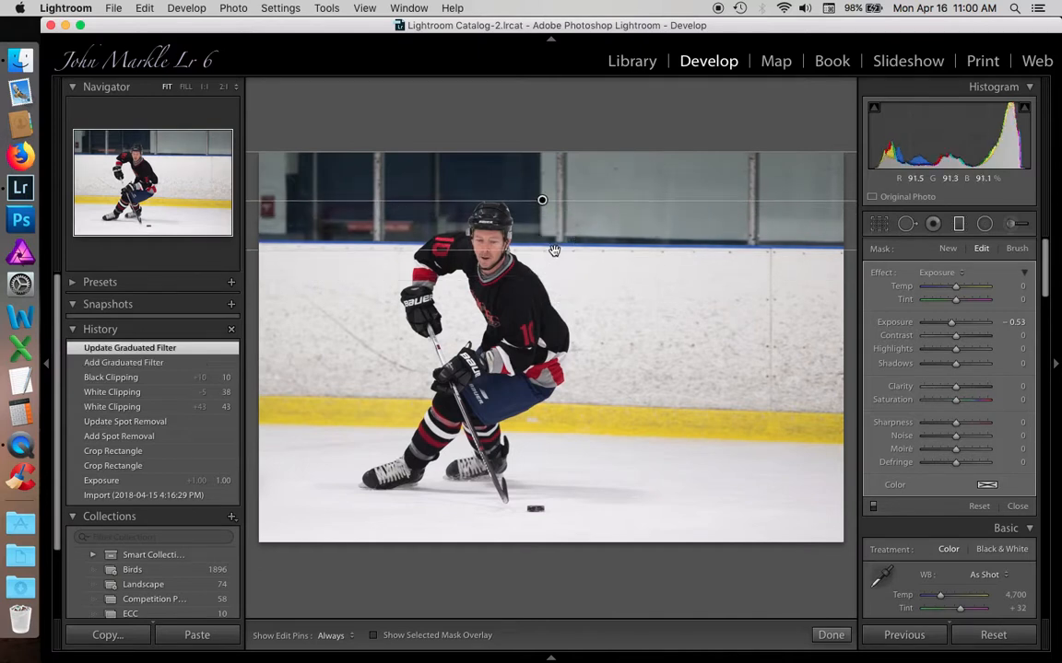
pyautogui.moveTo(543, 200); pyautogui.dragTo(548, 253)
pyautogui.moveTo(551, 304); pyautogui.dragTo(551, 247)
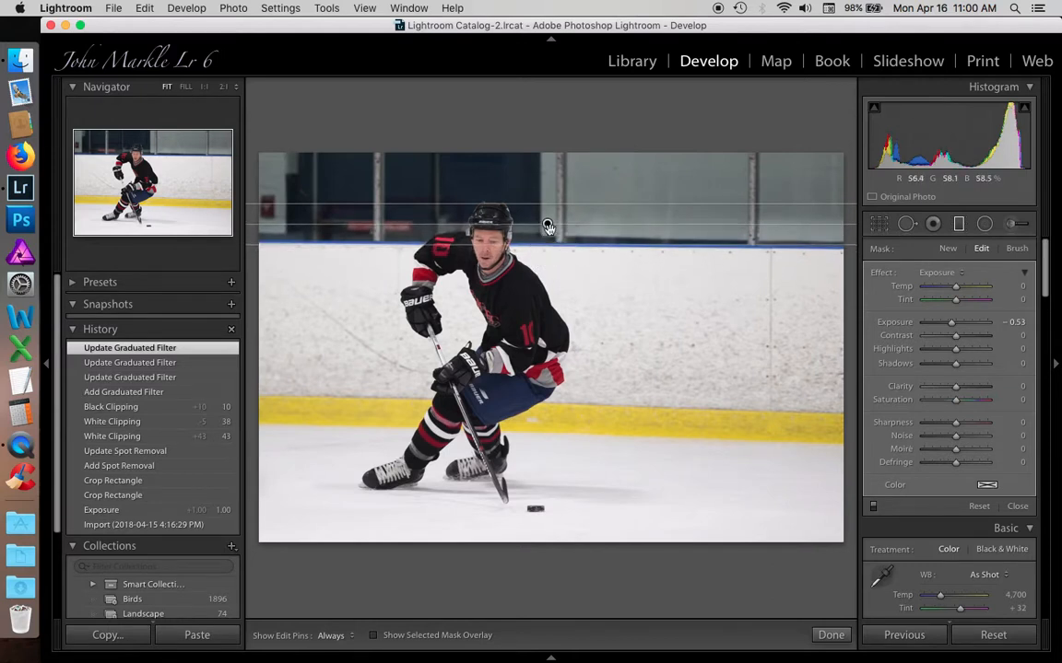
# Check the graduated filter's mask coverage, lower the filter onto the blue rail atop the boards and fine-tune its angle
pyautogui.rightClick(547, 225)
pyautogui.press('Escape')
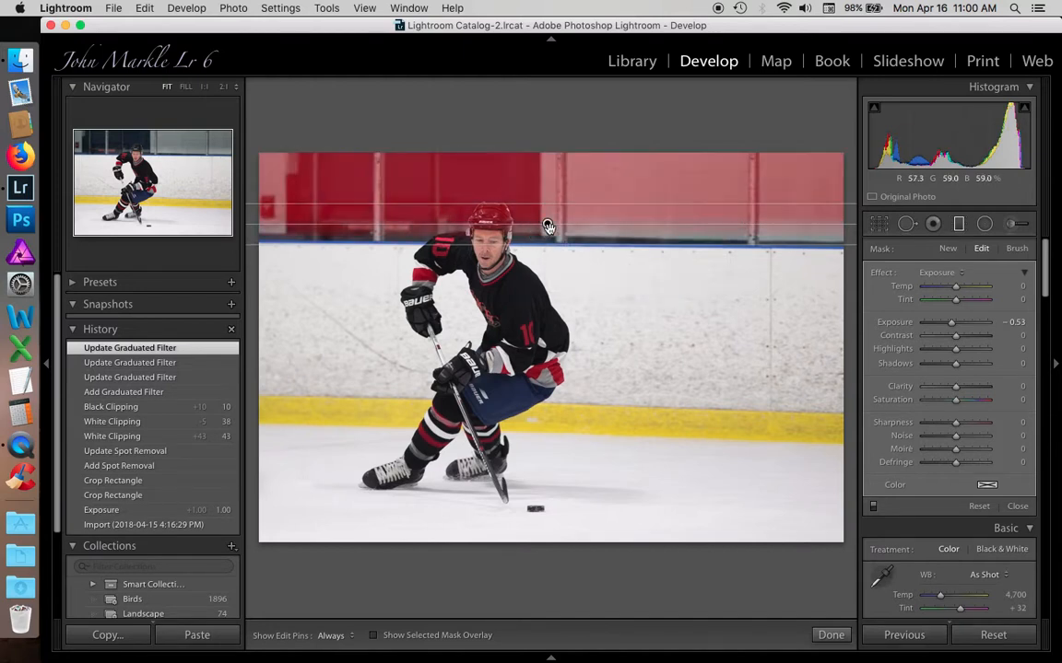
pyautogui.moveTo(547, 227); pyautogui.dragTo(549, 243)
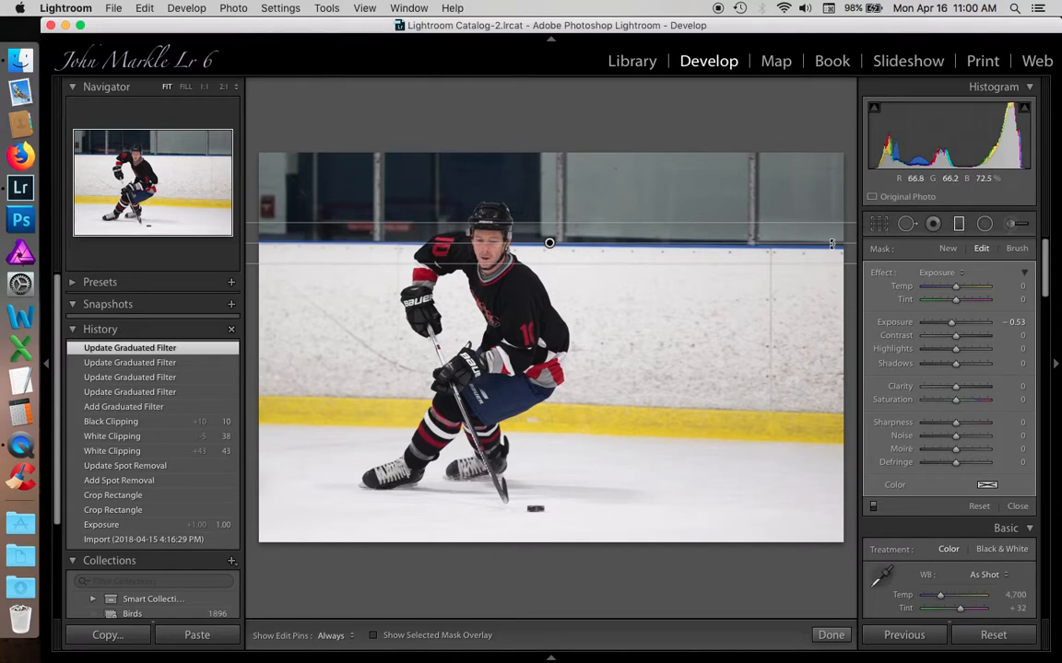
pyautogui.moveTo(832, 245); pyautogui.dragTo(831, 247)
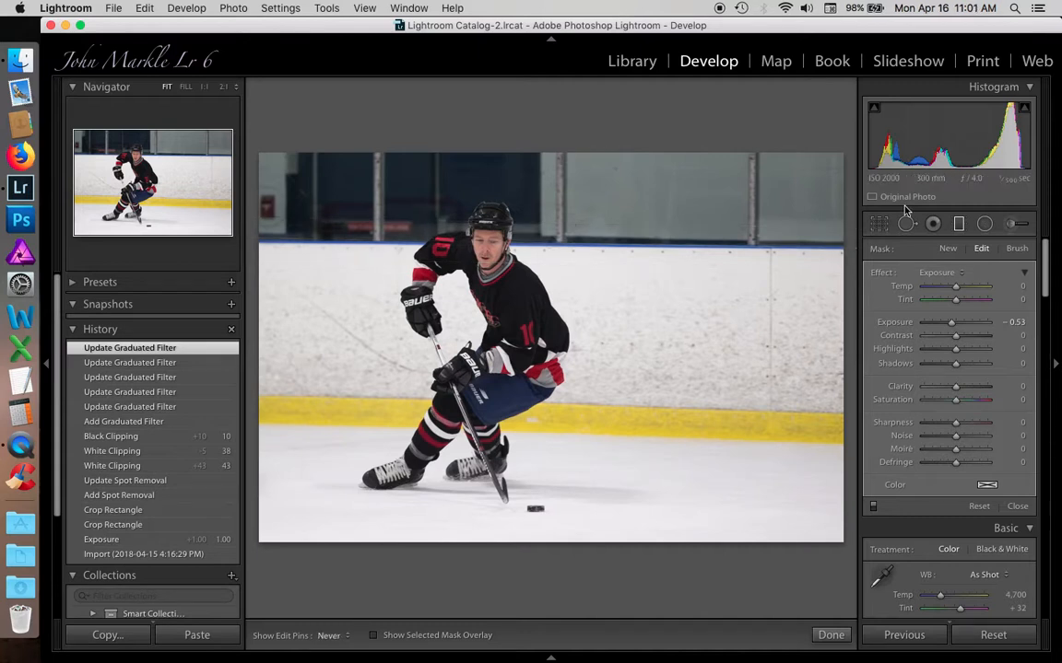
# Erase the graduated filter from the player's helmet and face with a large erase brush, size 27 and feather 0, at 1:1
pyautogui.click(1016, 250)
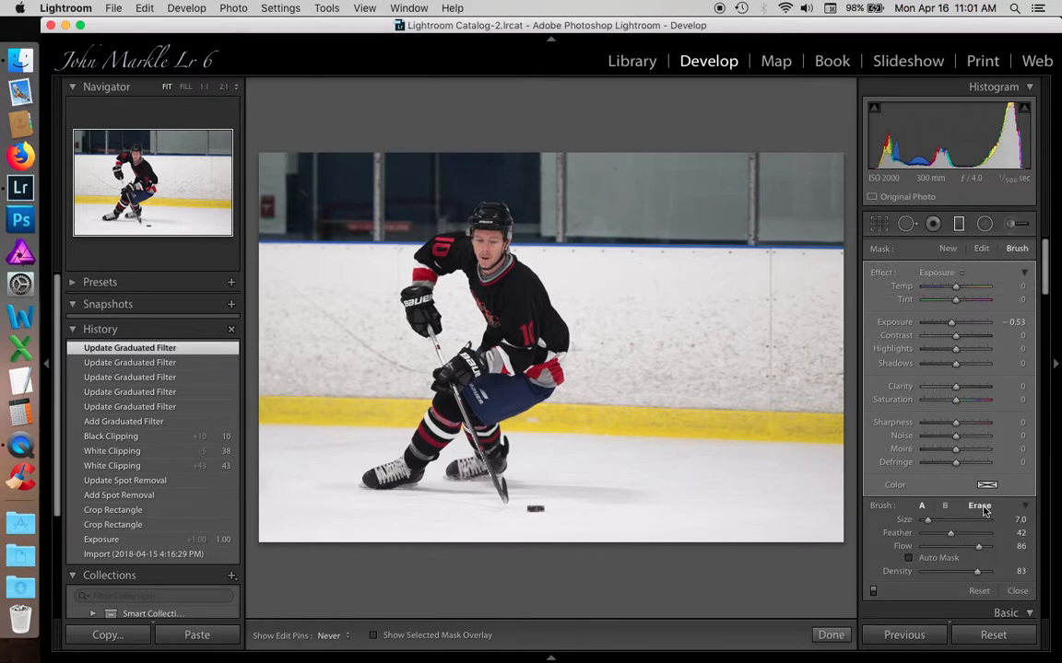
pyautogui.click(981, 507)
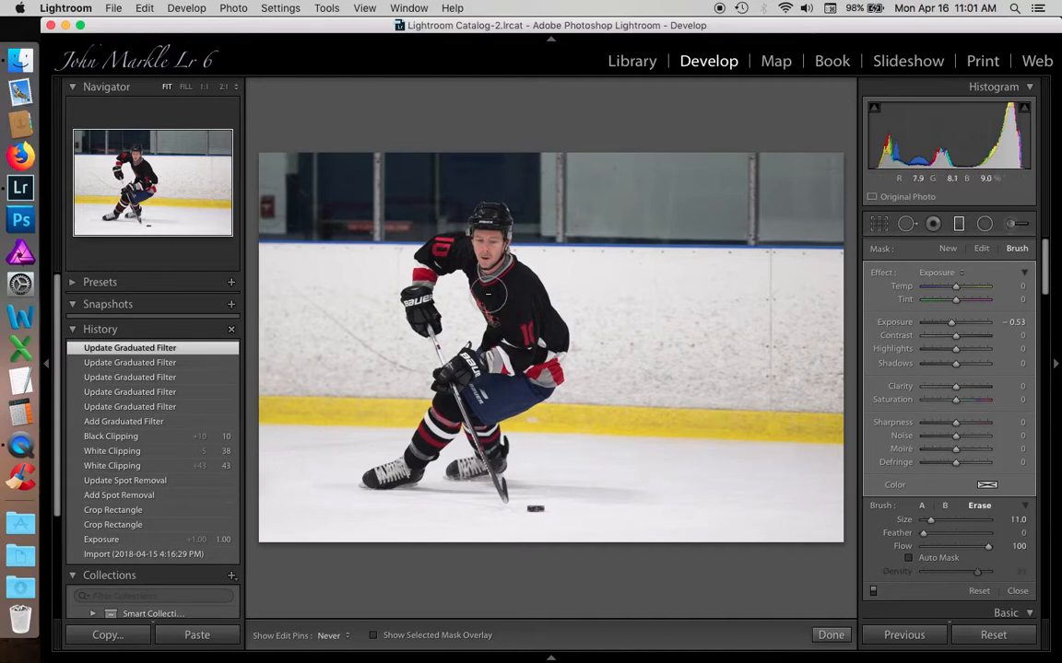
pyautogui.press('z')
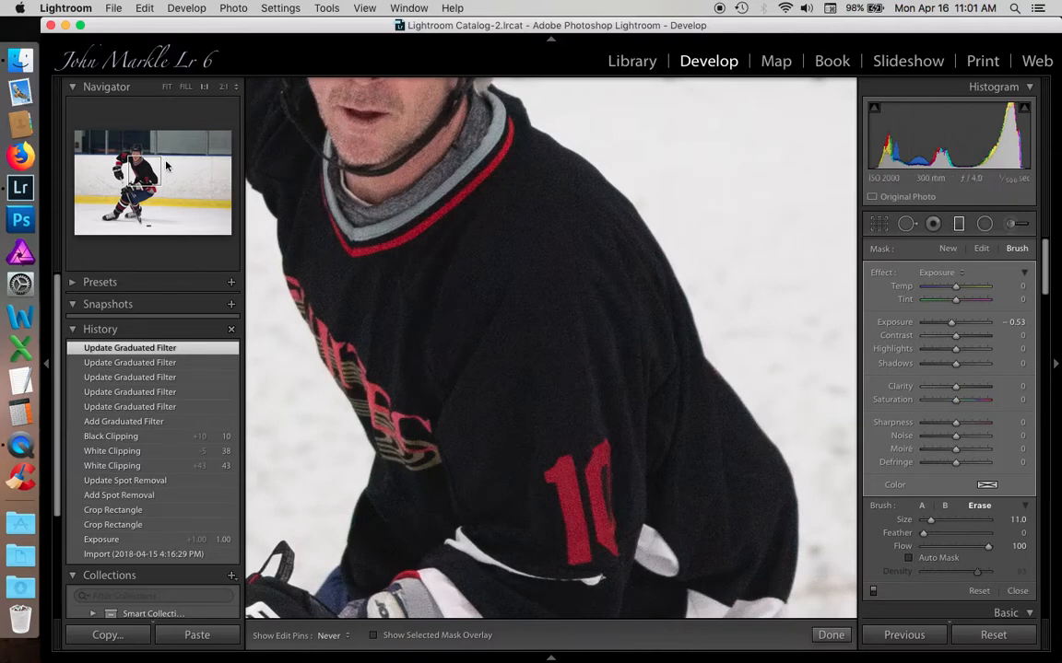
pyautogui.click(138, 160)
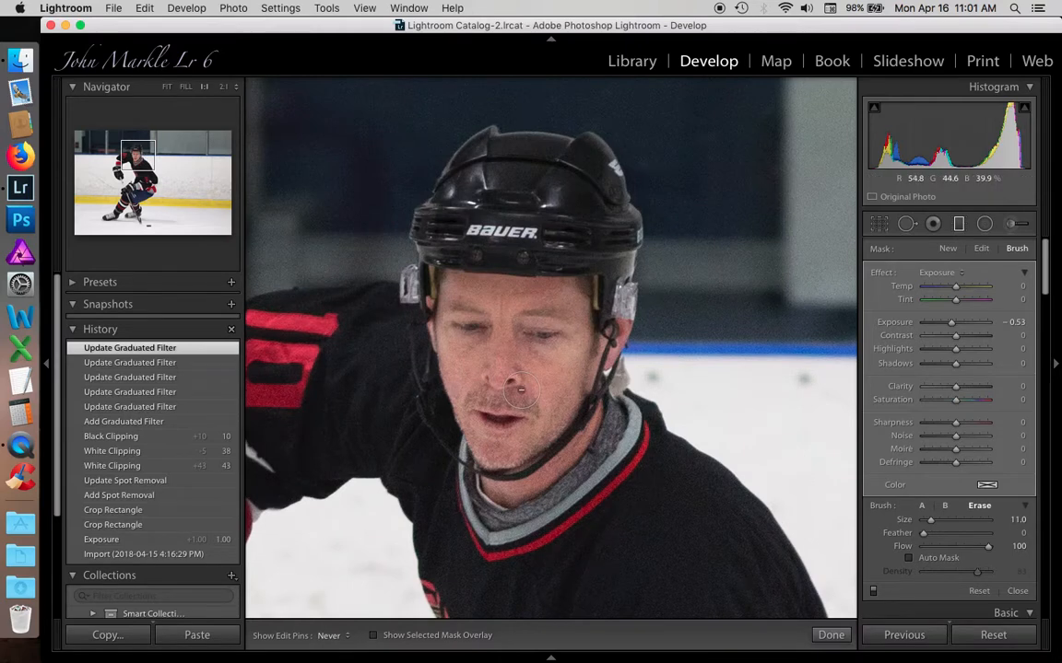
pyautogui.scroll(4, 521, 390)
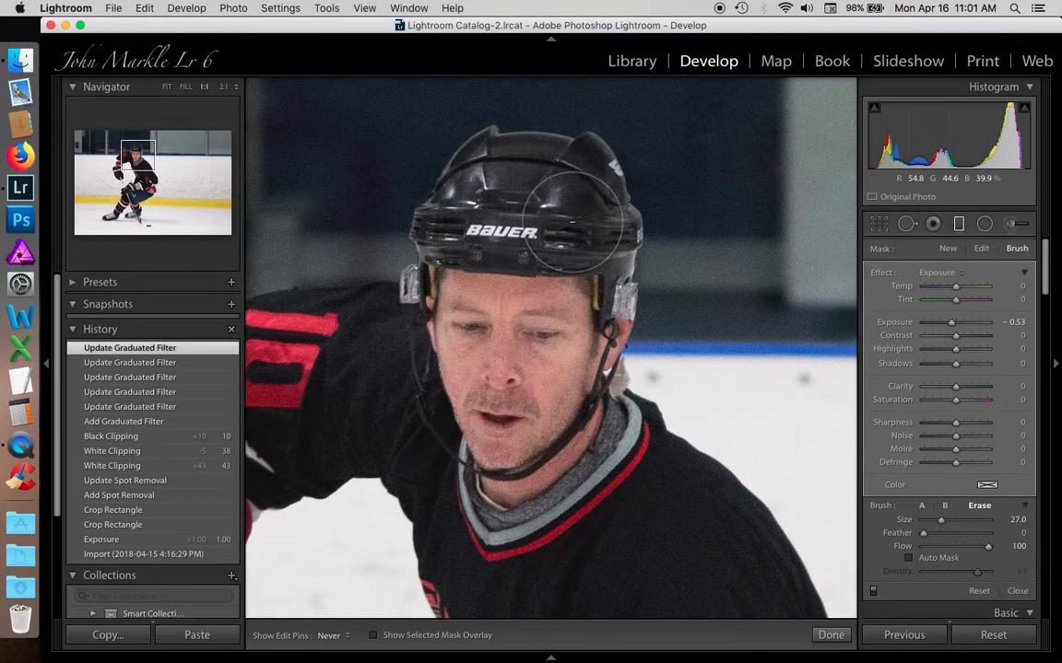
pyautogui.press('[')
pyautogui.press('[')
pyautogui.press('[')
pyautogui.press('[')
pyautogui.press('[')
pyautogui.press('[')
pyautogui.press('[')
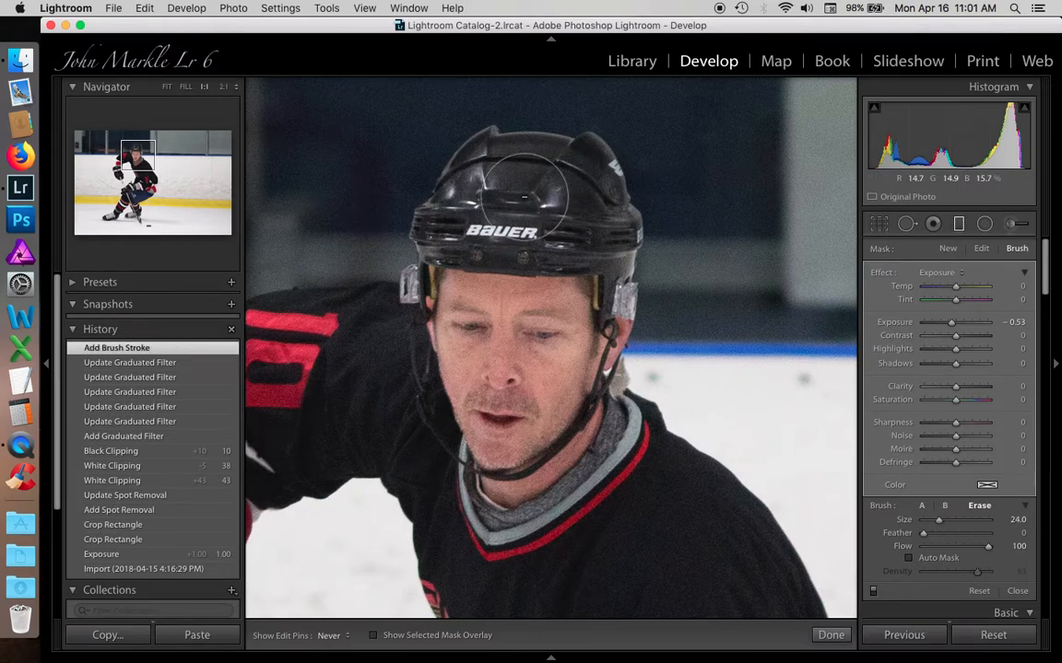
# Reduce the erase brush to size 12 and erase the filter around the player's chin, neck and collar
pyautogui.press('[')
pyautogui.press('[')
pyautogui.press('[')
pyautogui.press('[')
pyautogui.press('[')
pyautogui.press('[')
pyautogui.press('[')
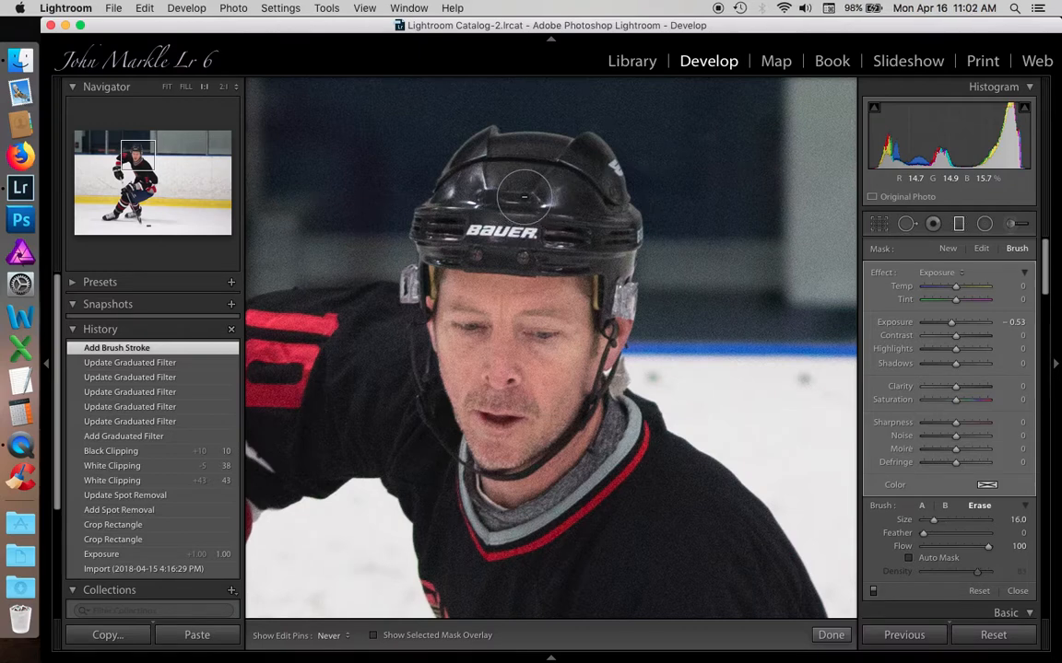
pyautogui.press('[')
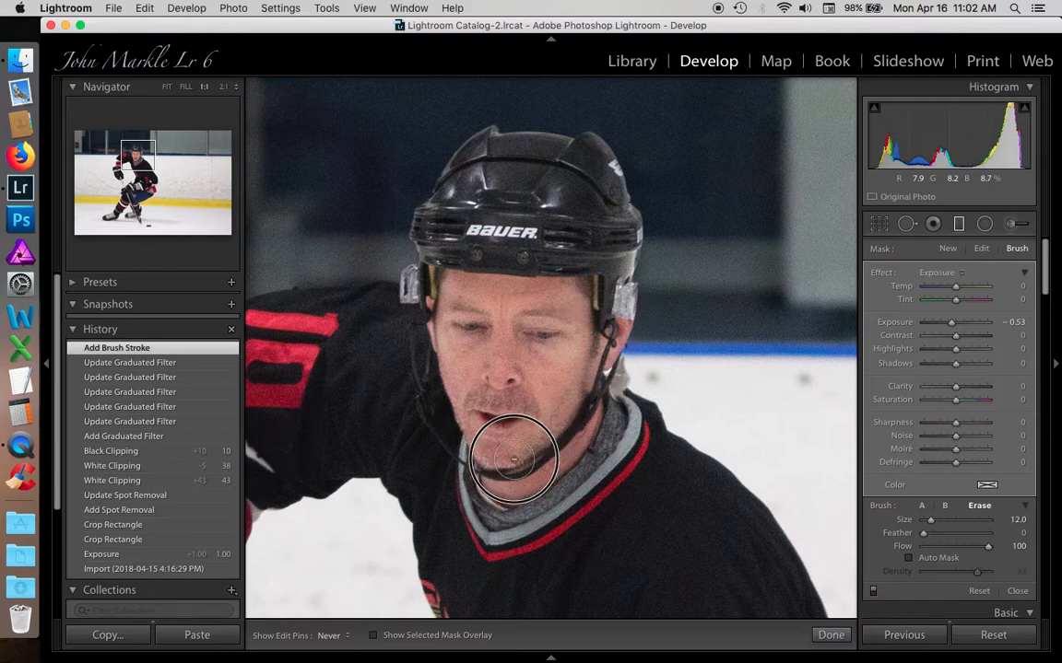
pyautogui.moveTo(520, 438)
pyautogui.mouseDown()
pyautogui.moveTo(599, 443)
pyautogui.moveTo(635, 491)
pyautogui.moveTo(610, 458)
pyautogui.mouseUp()
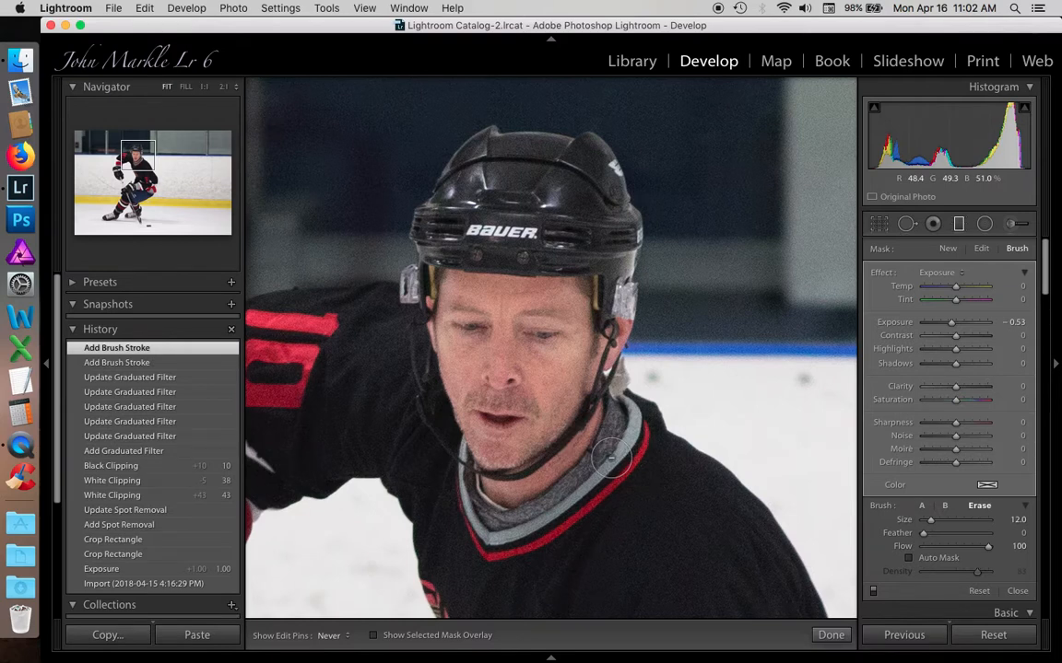
# Darken the graduated filter over the background glass to exposure -1.03 and close the filter tool
pyautogui.press('z')
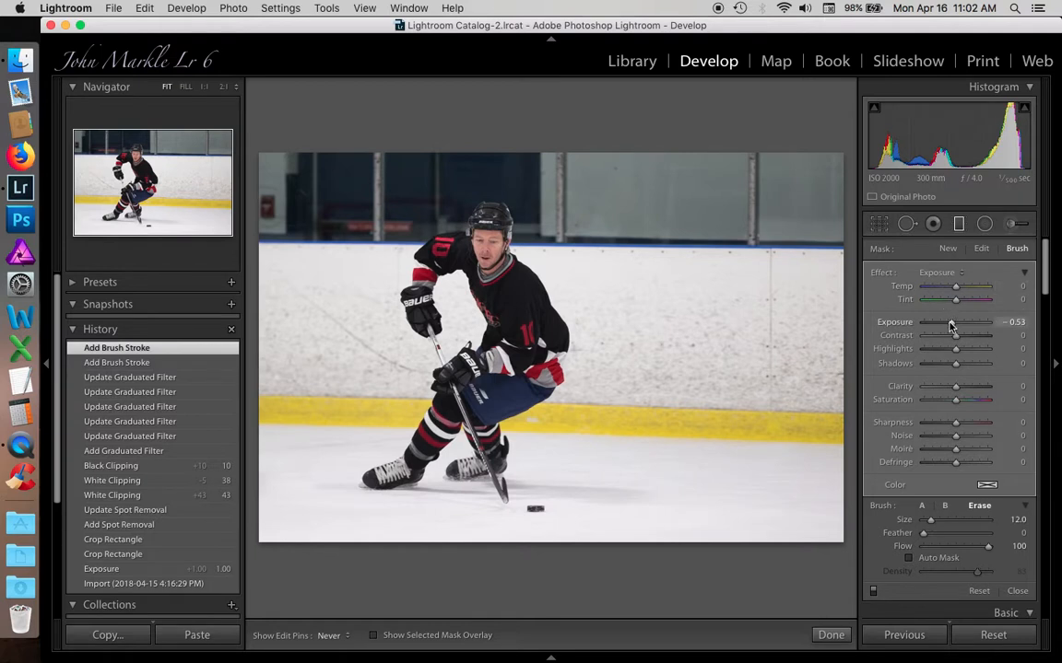
pyautogui.moveTo(952, 325); pyautogui.dragTo(949, 321)
pyautogui.moveTo(949, 322); pyautogui.dragTo(947, 321)
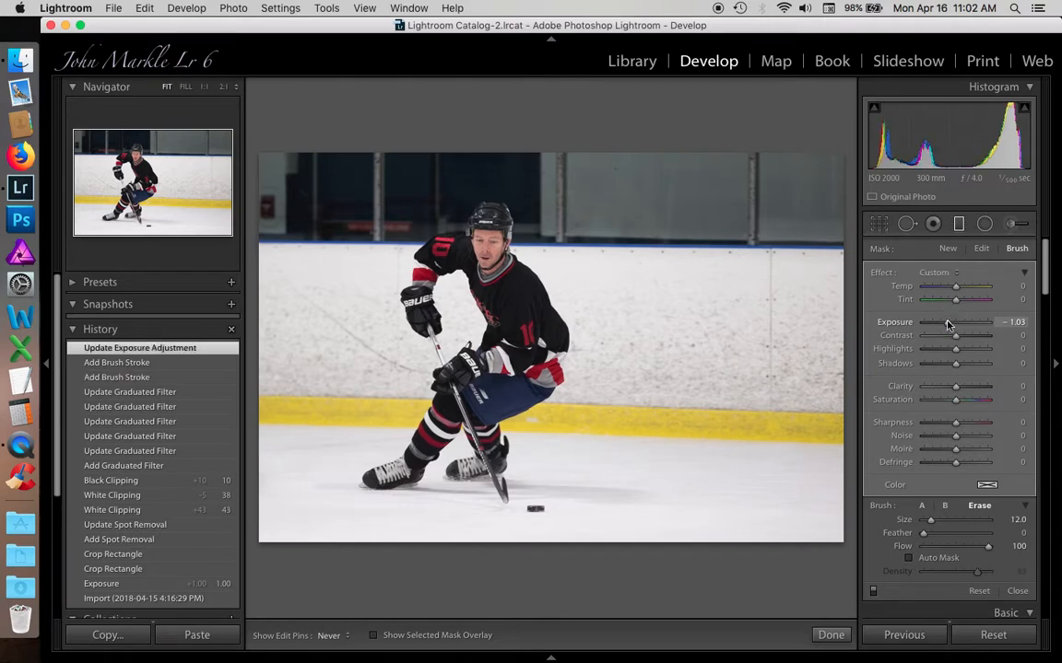
pyautogui.click(959, 225)
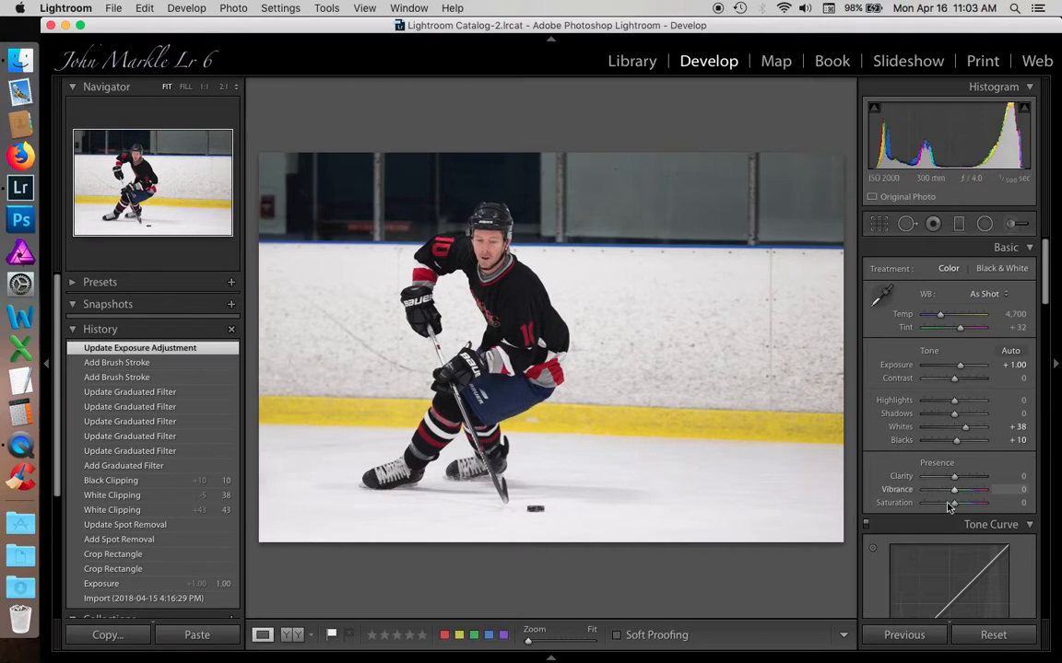
# Raise the whole photo's saturation to +18
pyautogui.moveTo(953, 506); pyautogui.dragTo(960, 506)
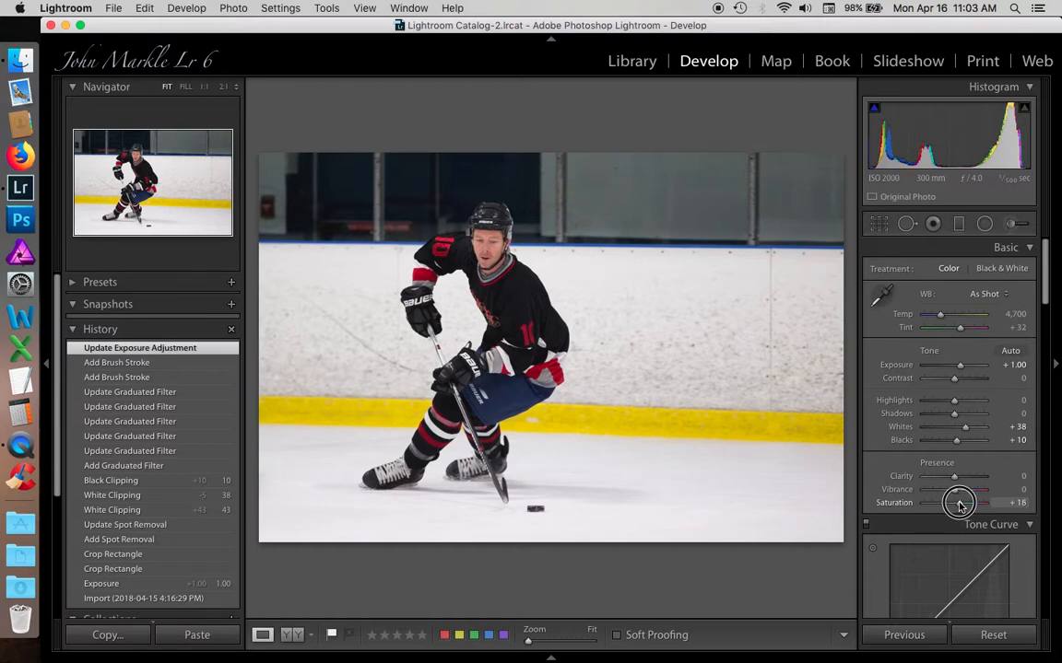
pyautogui.moveTo(960, 505); pyautogui.dragTo(959, 506)
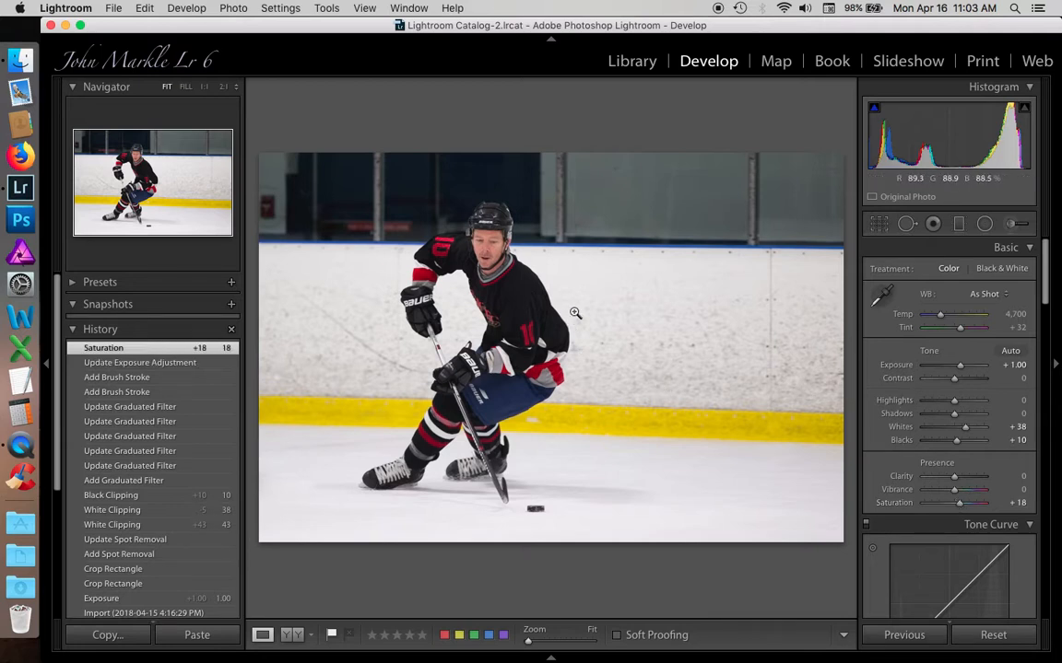
# Show the photo info overlay with the file name and camera settings, and enable Remove Chromatic Aberration
pyautogui.scroll(-15, 924, 341)
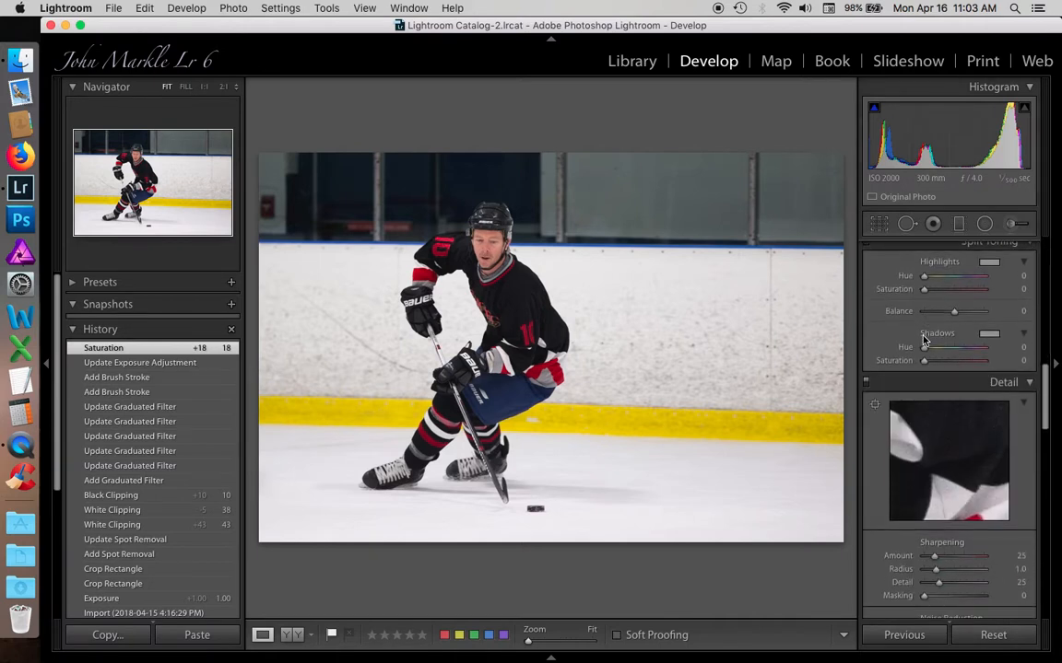
pyautogui.press('i')
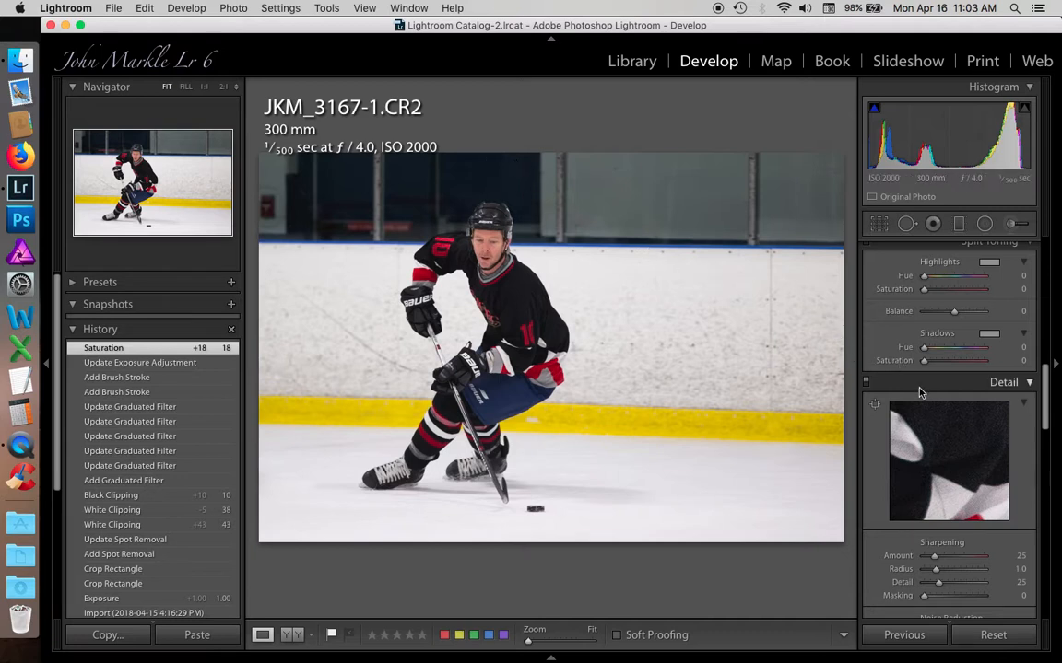
pyautogui.scroll(-5, 918, 393)
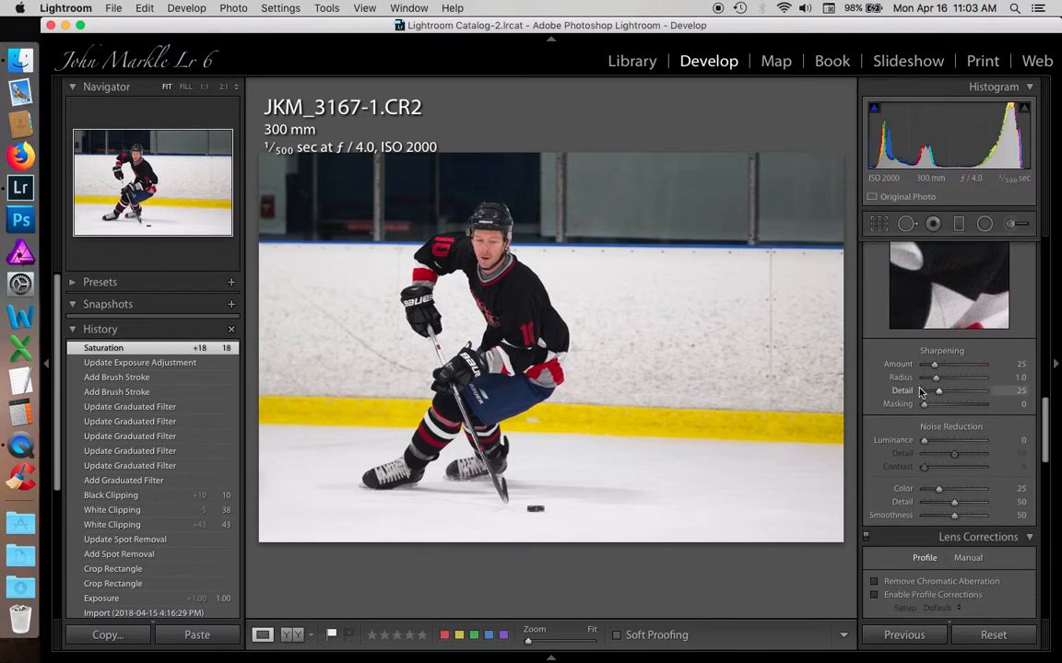
pyautogui.scroll(-2, 919, 393)
pyautogui.scroll(-1, 919, 393)
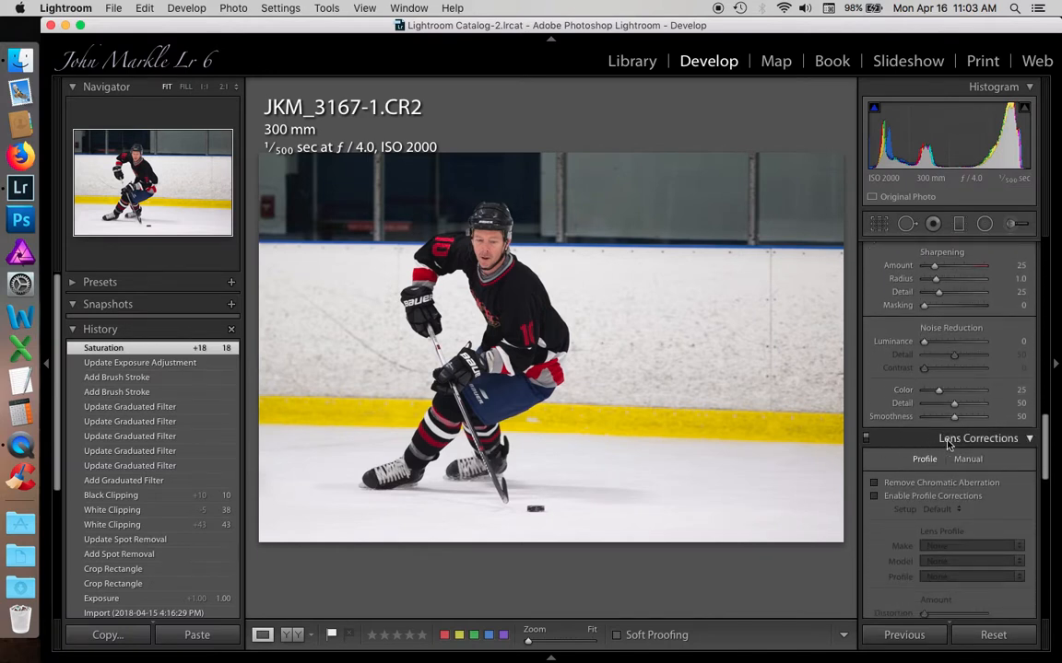
pyautogui.click(875, 485)
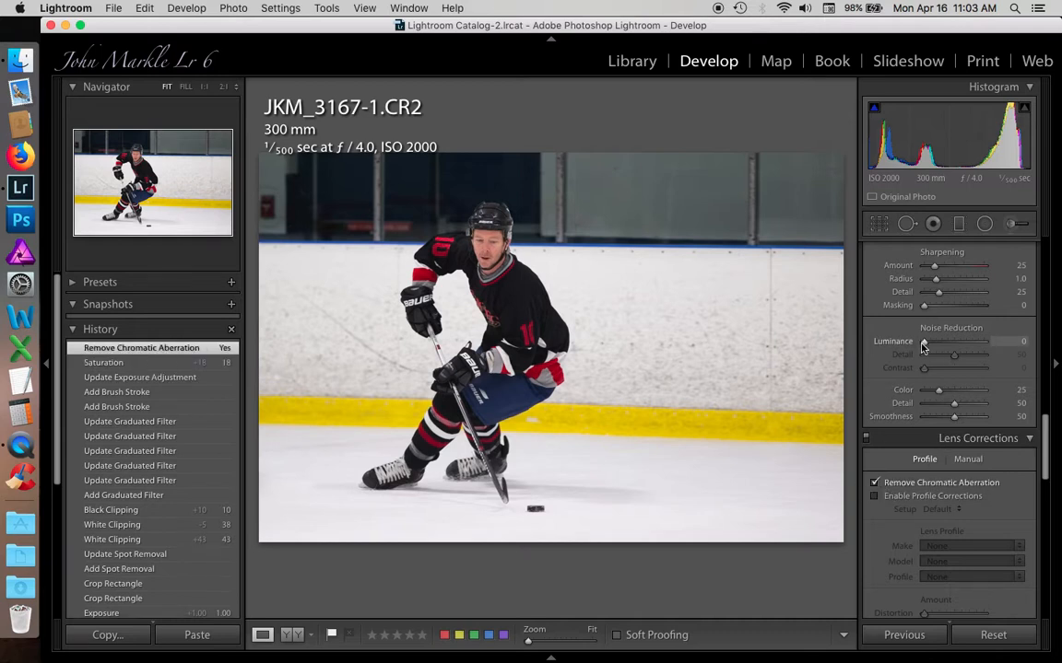
# Set luminance noise reduction to 32 while checking the player's face and helmet at 1:1
pyautogui.scroll(5, 920, 343)
pyautogui.scroll(-3, 921, 344)
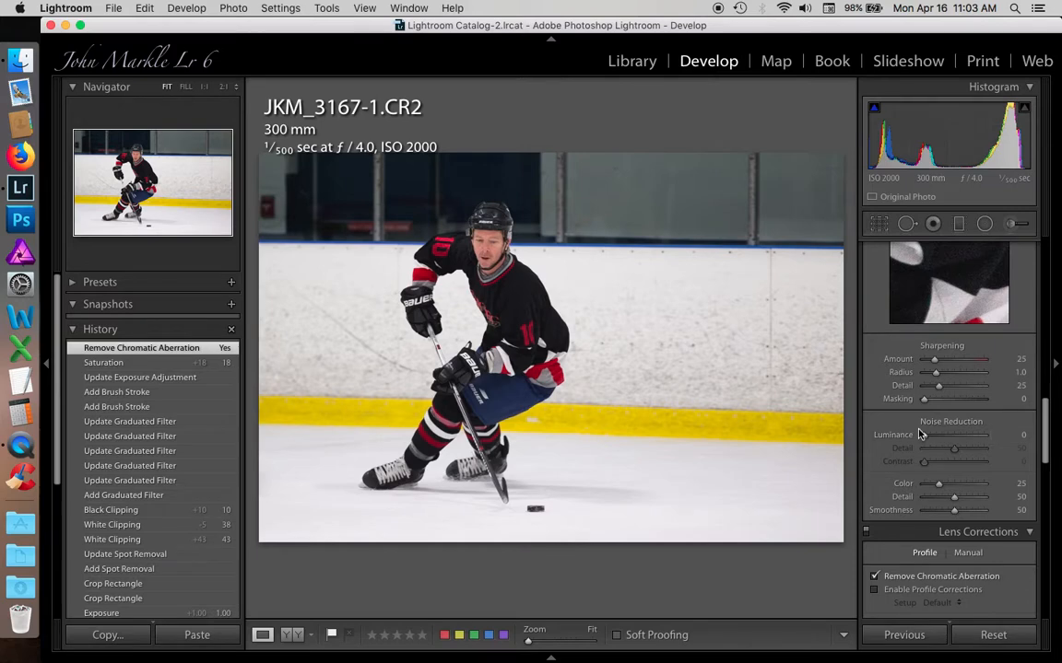
pyautogui.press('z')
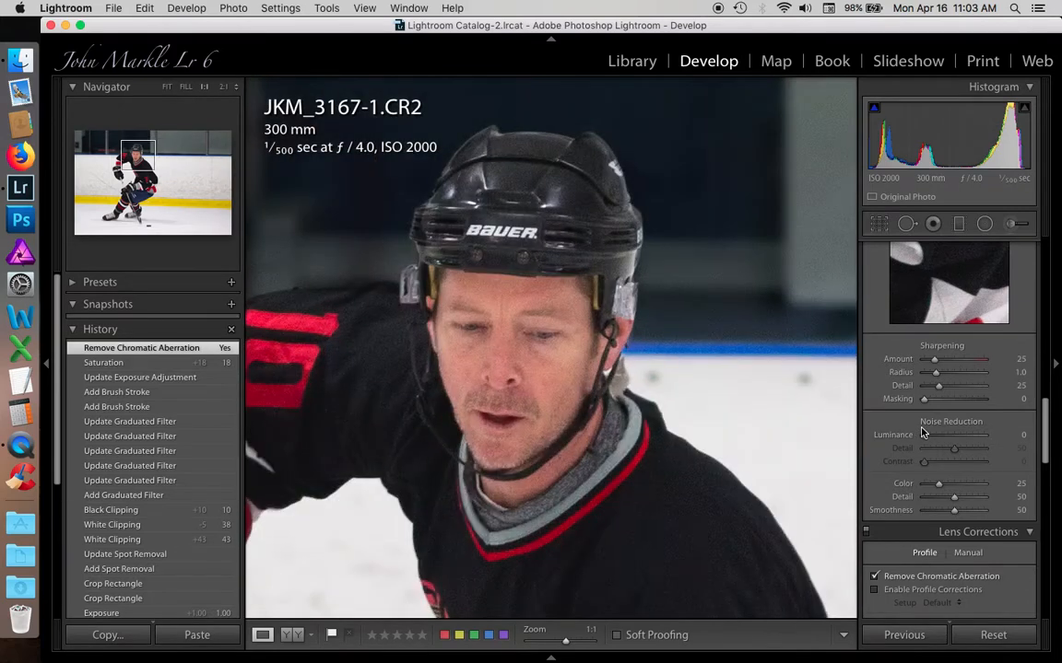
pyautogui.moveTo(922, 434); pyautogui.dragTo(943, 434)
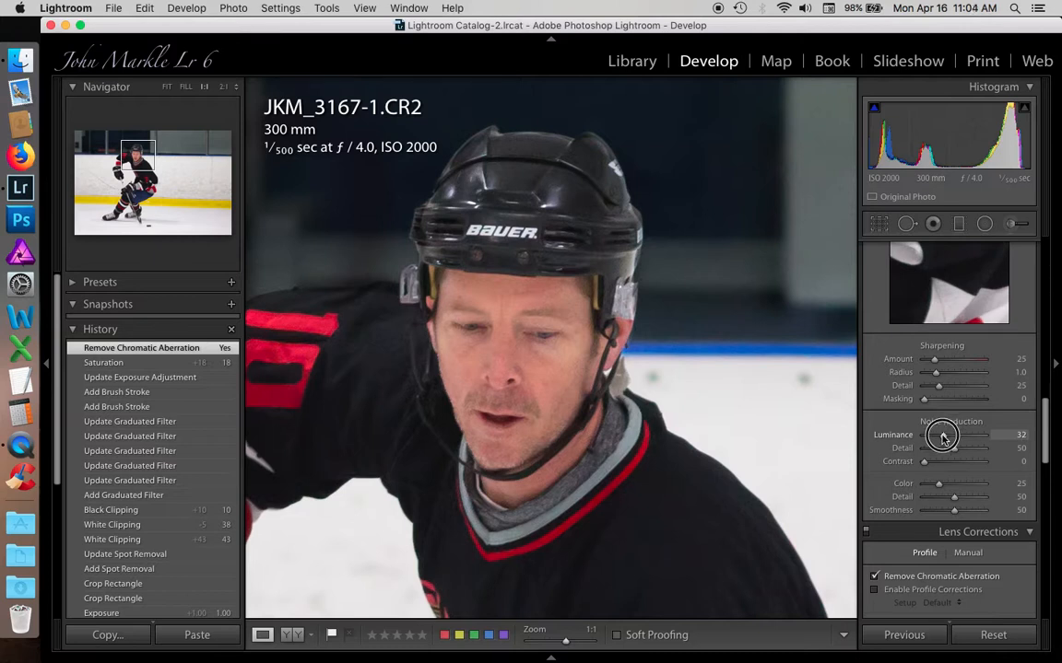
pyautogui.moveTo(943, 435); pyautogui.dragTo(940, 435)
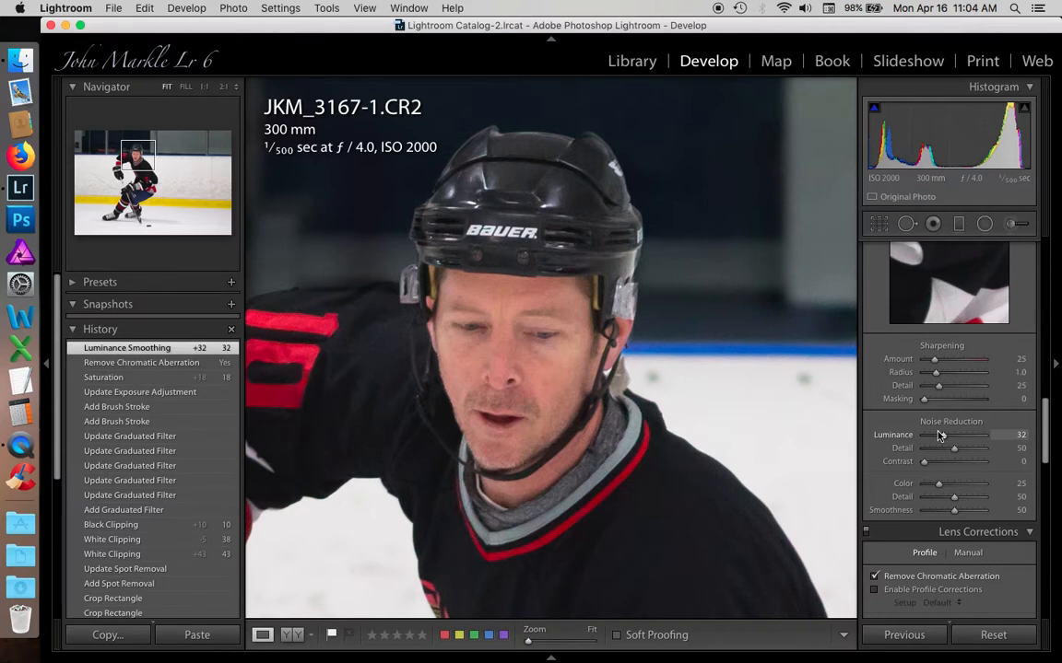
pyautogui.press('z')
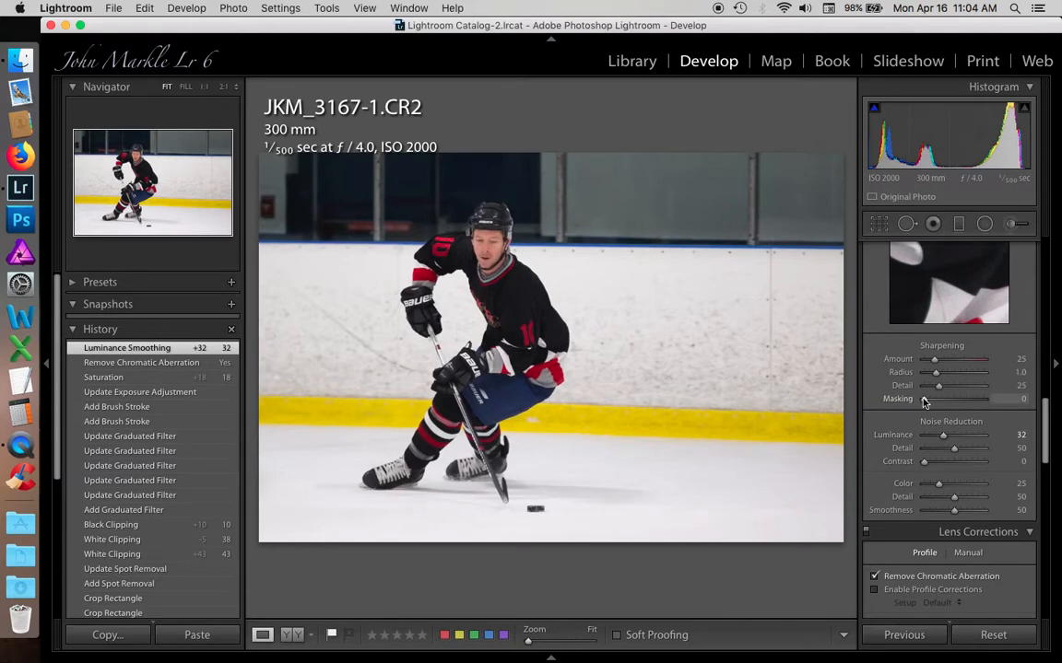
# Set the sharpening masking to 83, using the black-and-white mask preview to limit sharpening to the player's edges
pyautogui.moveTo(923, 402); pyautogui.dragTo(970, 404)
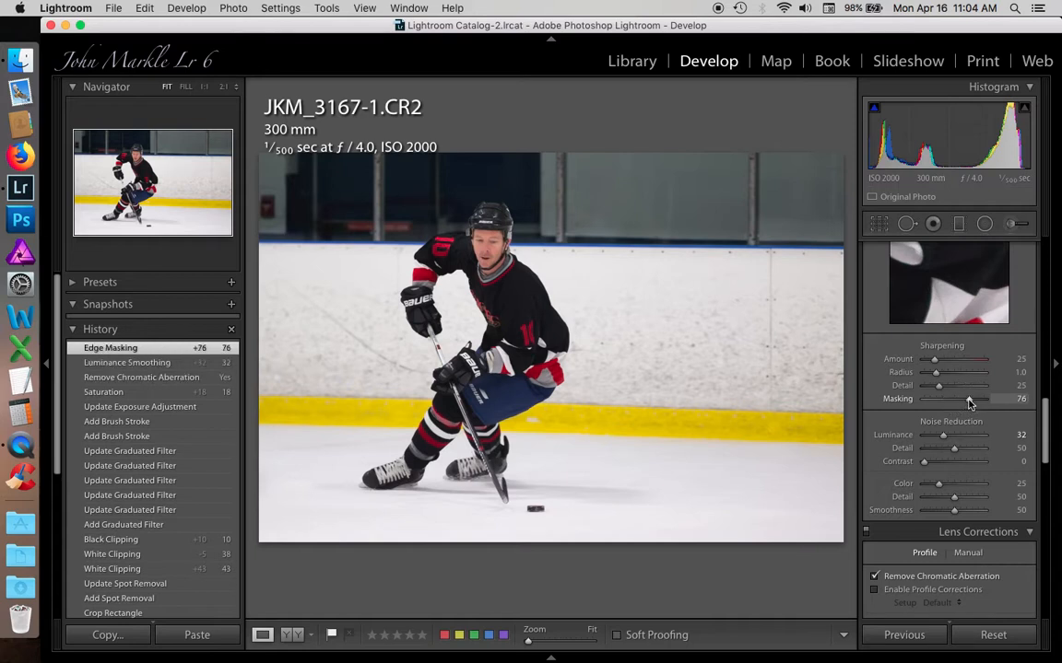
pyautogui.press('alt')
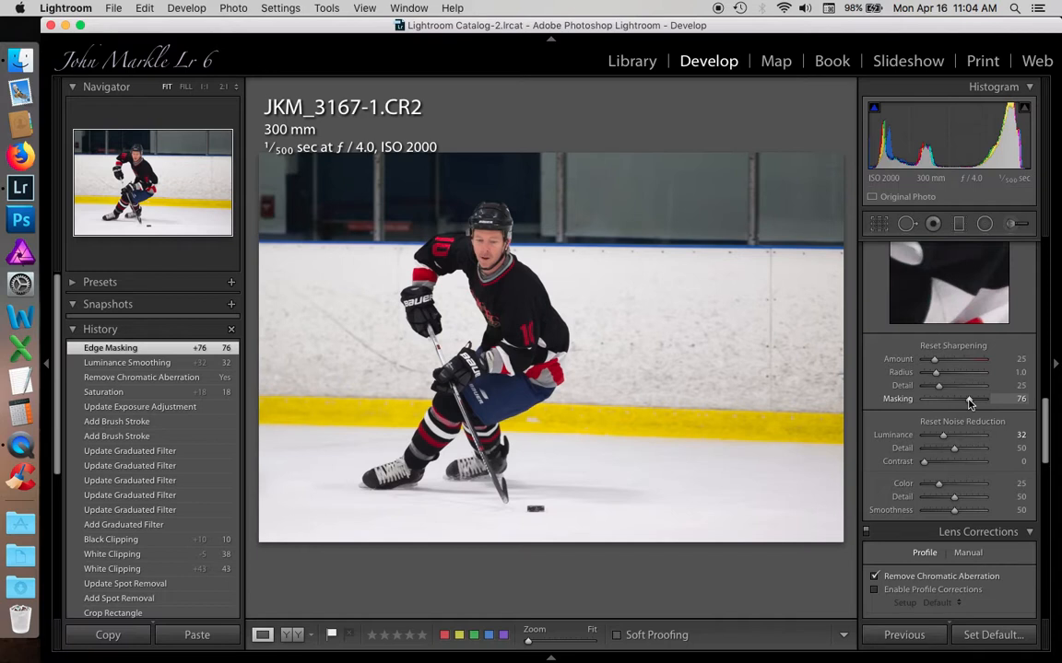
pyautogui.moveTo(968, 402); pyautogui.dragTo(967, 403)
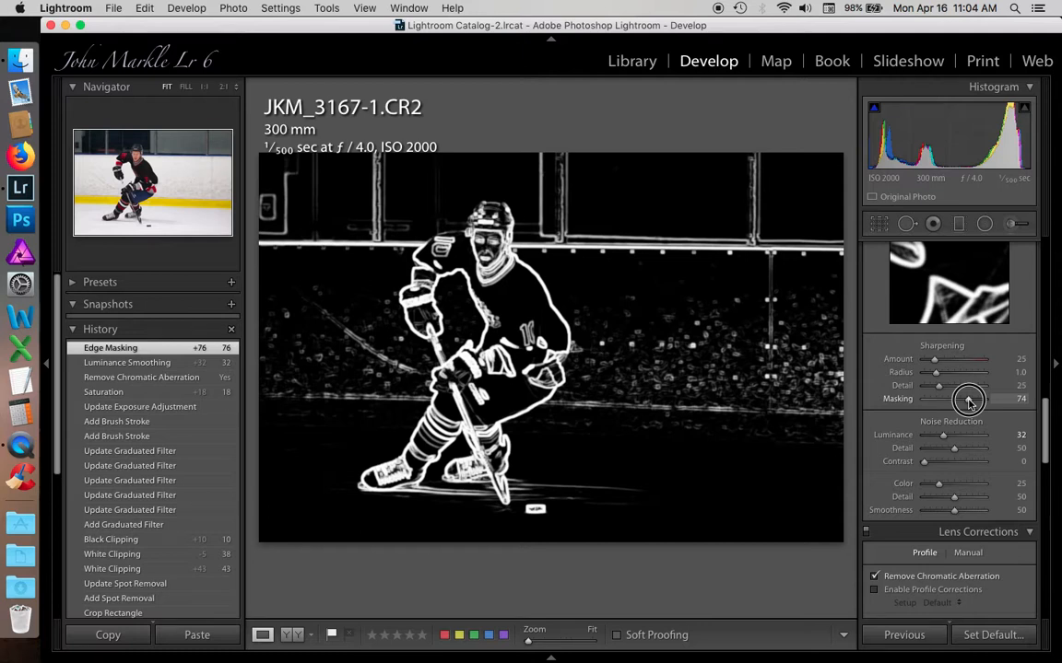
pyautogui.moveTo(968, 403)
pyautogui.mouseDown()
pyautogui.moveTo(945, 404)
pyautogui.moveTo(973, 400)
pyautogui.mouseUp()
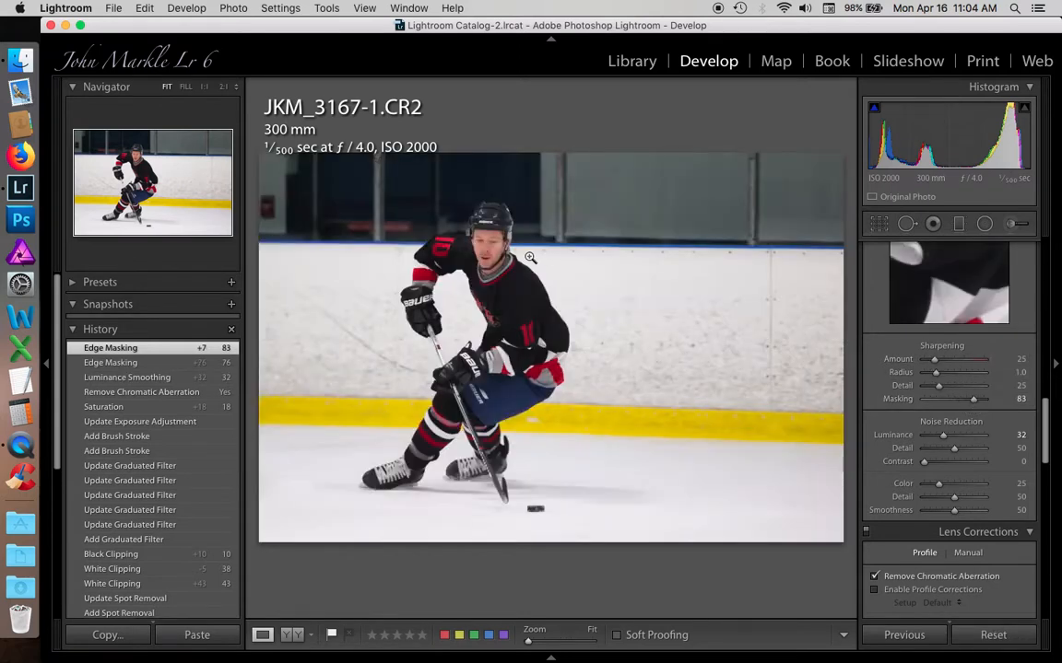
# Raise the sharpening amount to 67 while inspecting the player's face at 1:1
pyautogui.rightClick(500, 232)
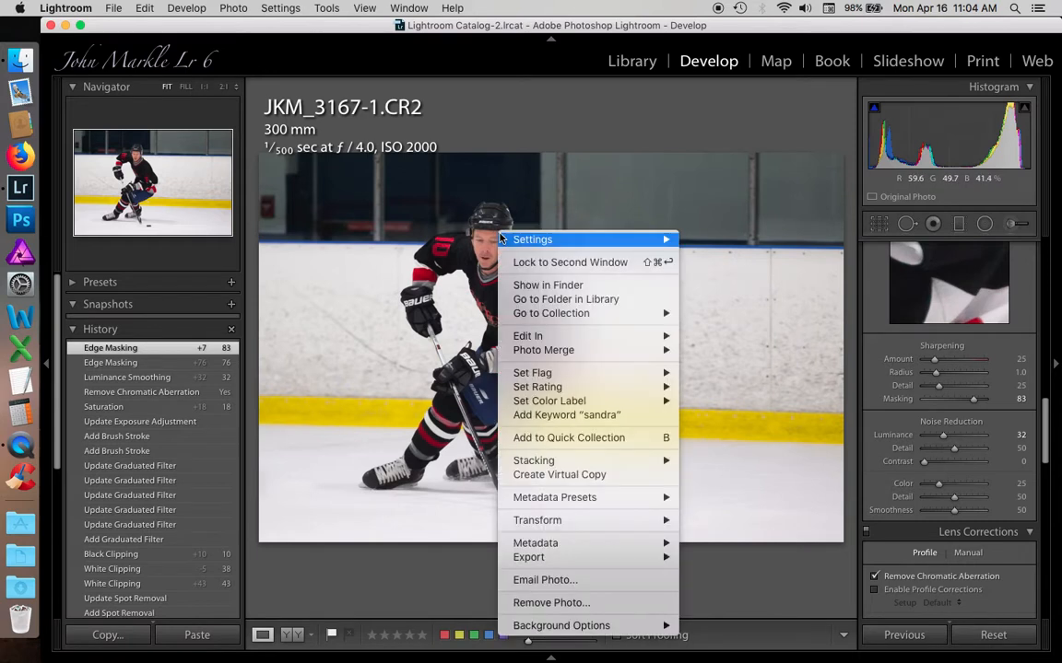
pyautogui.press('Escape')
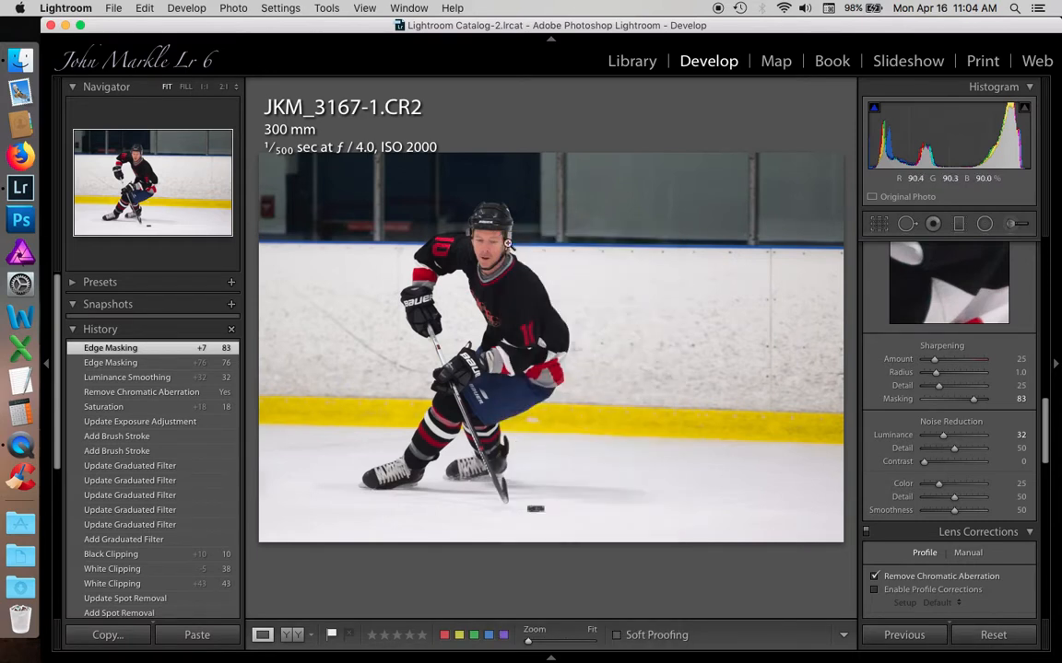
pyautogui.click(506, 236)
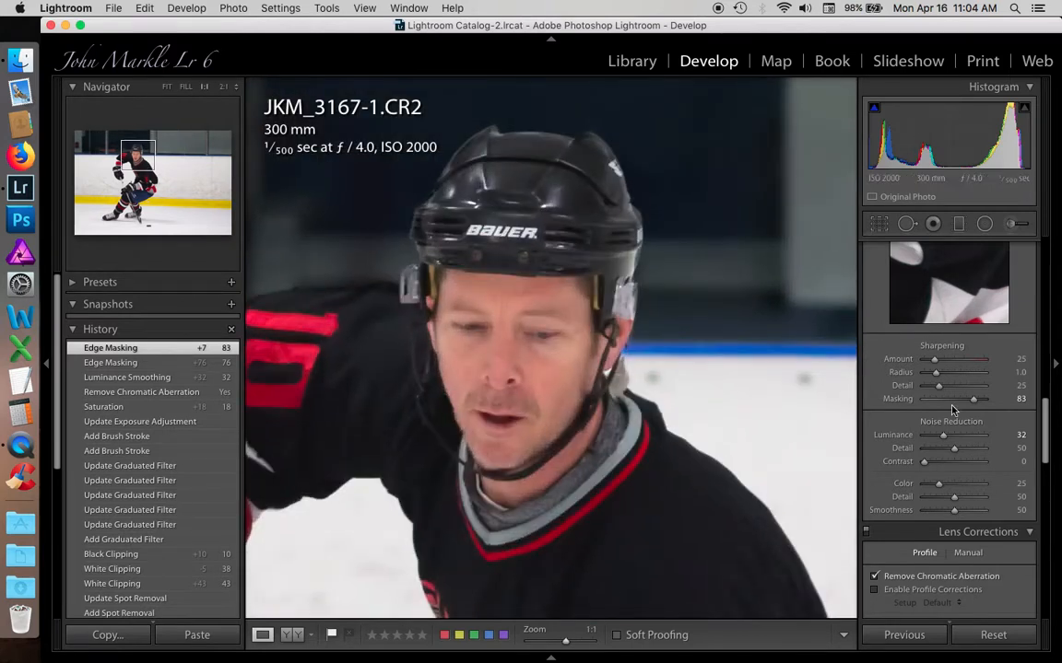
pyautogui.moveTo(933, 359); pyautogui.dragTo(949, 361)
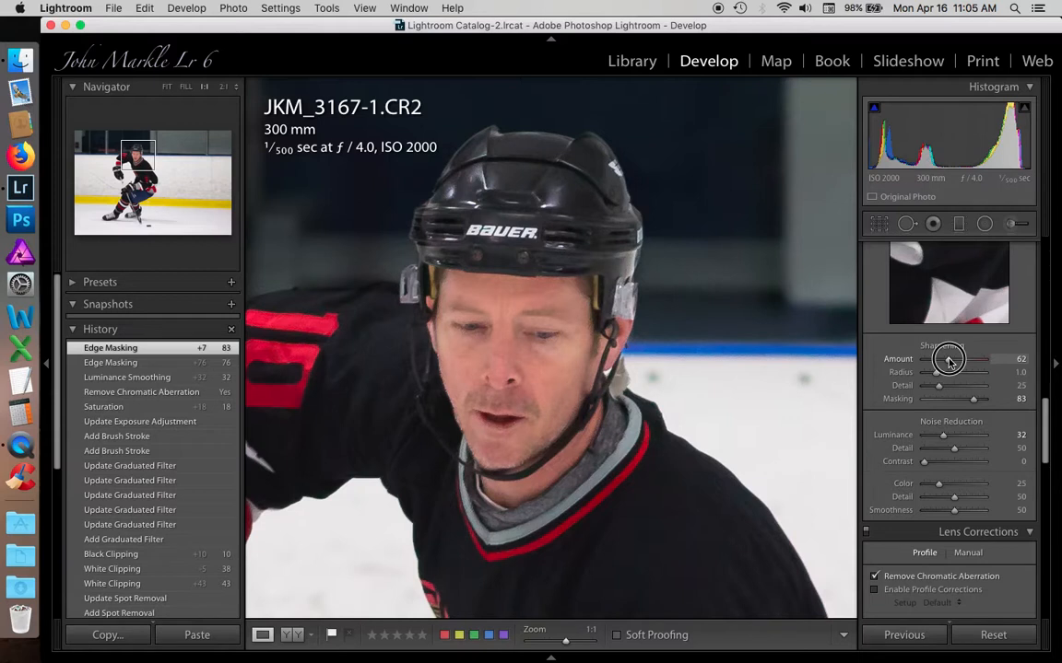
pyautogui.moveTo(950, 361); pyautogui.dragTo(951, 362)
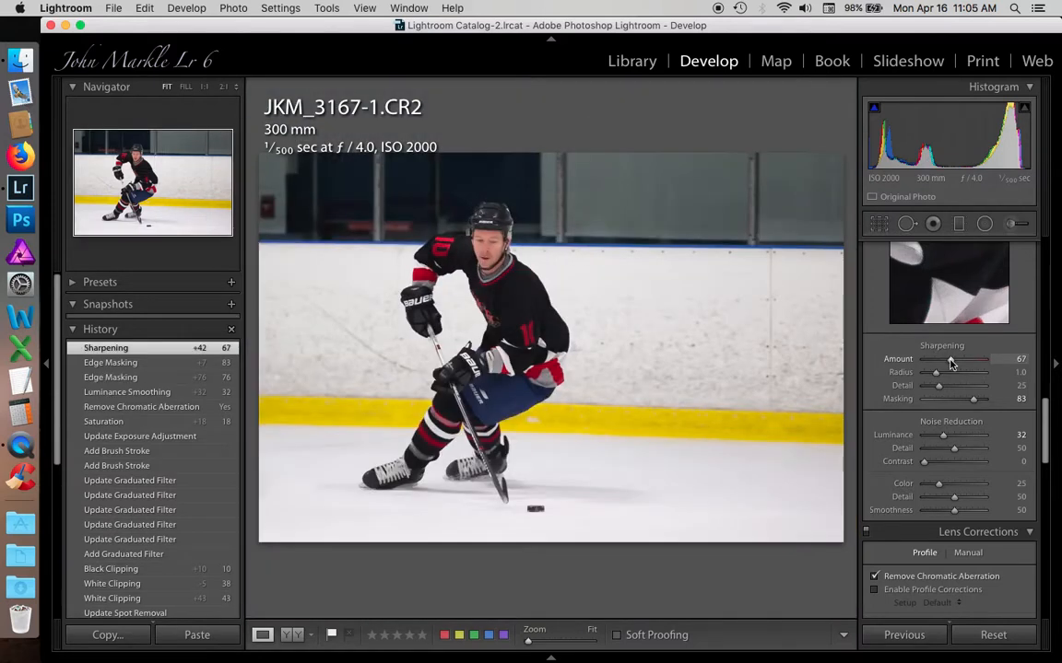
# Darken the photo's edges with a post-crop vignette amount of -11 in the Highlight Priority style
pyautogui.scroll(-10, 933, 411)
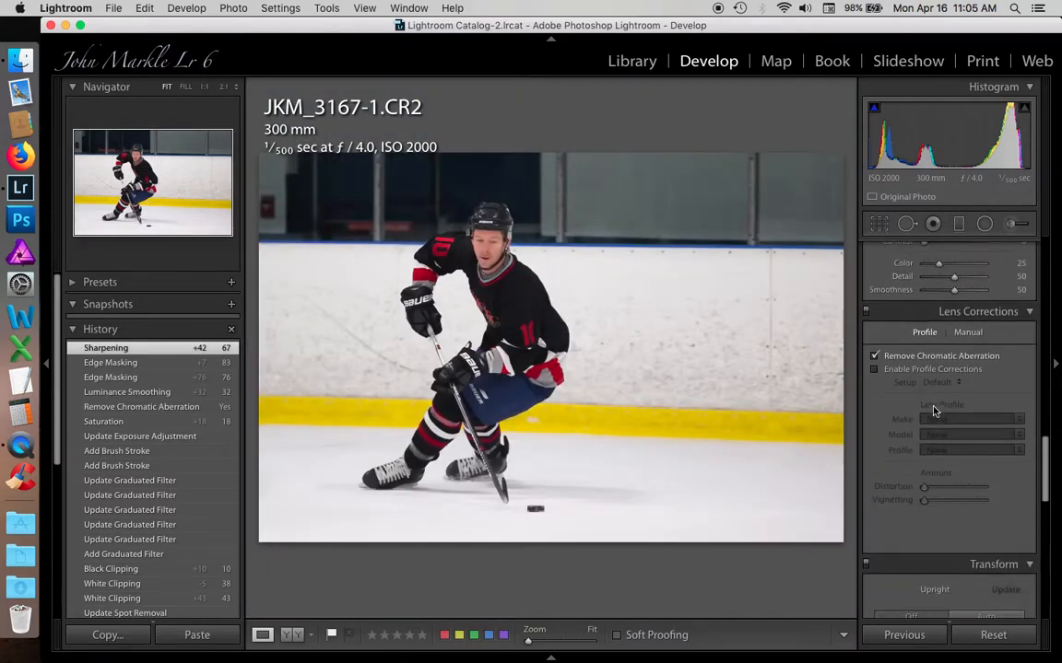
pyautogui.scroll(-8, 933, 411)
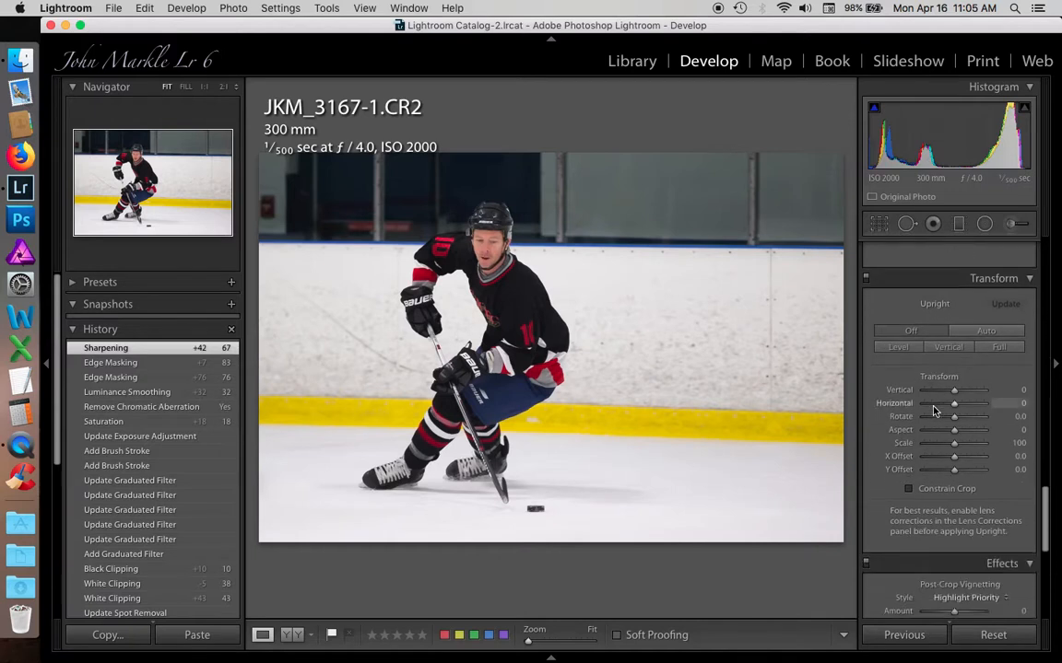
pyautogui.scroll(-3, 933, 411)
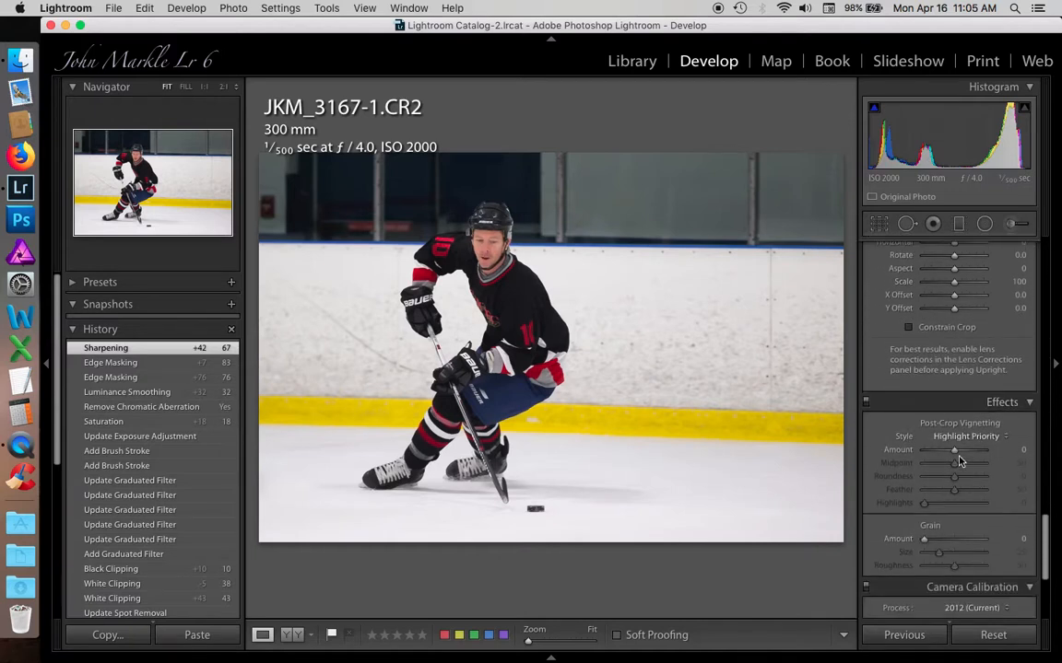
pyautogui.moveTo(955, 451); pyautogui.dragTo(952, 454)
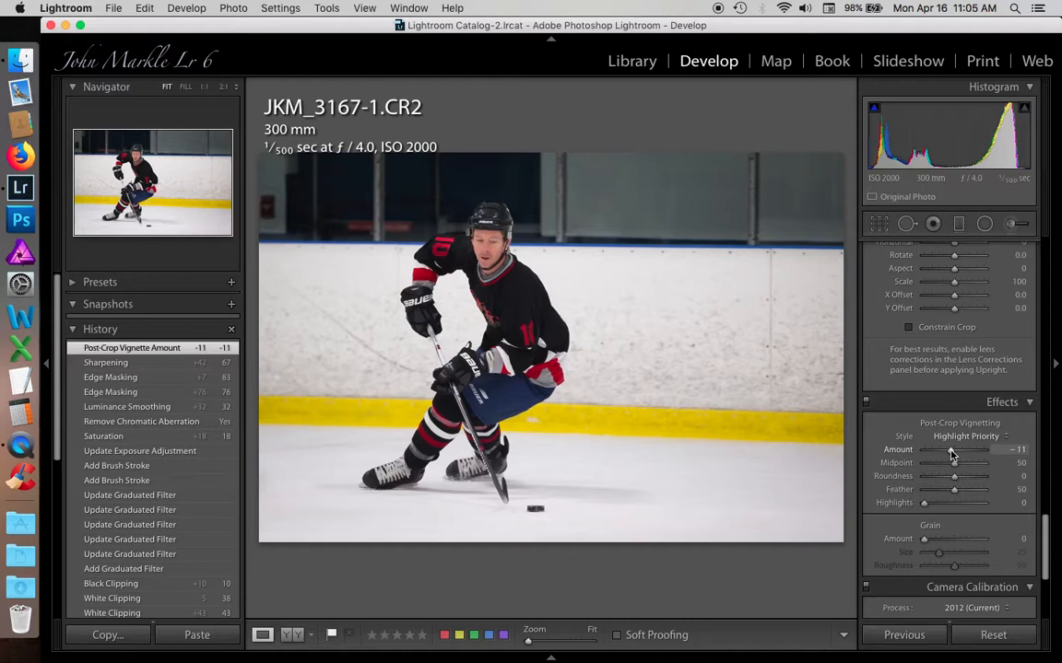
# Compare the hockey photo before and after the edits in an enlarged view with the side panels hidden, ending on the edited version
pyautogui.press('\\')
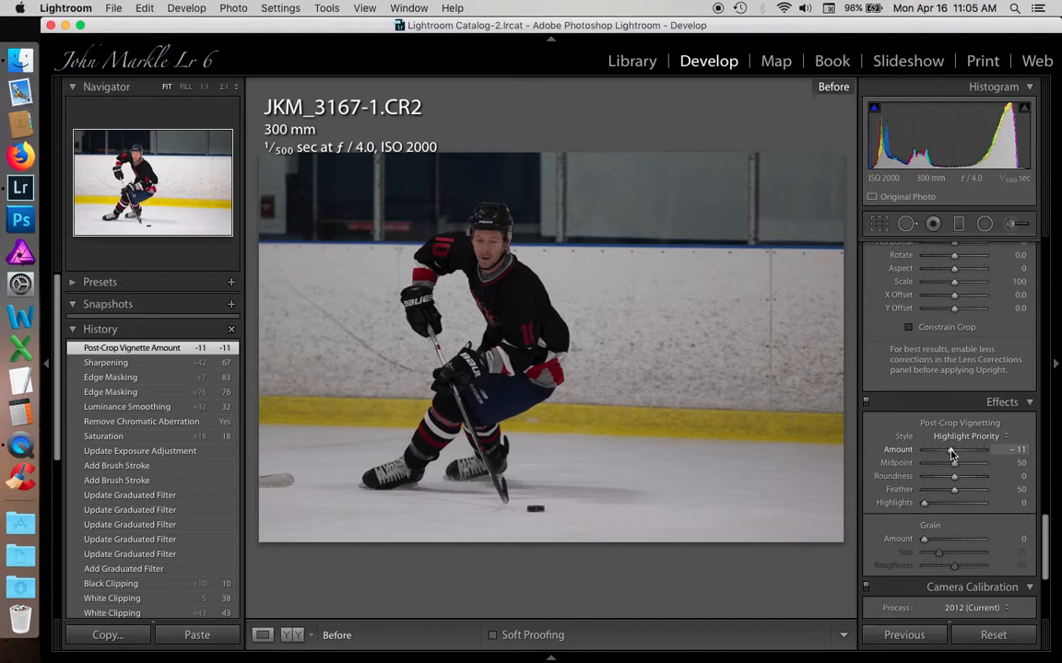
pyautogui.press('Tab')
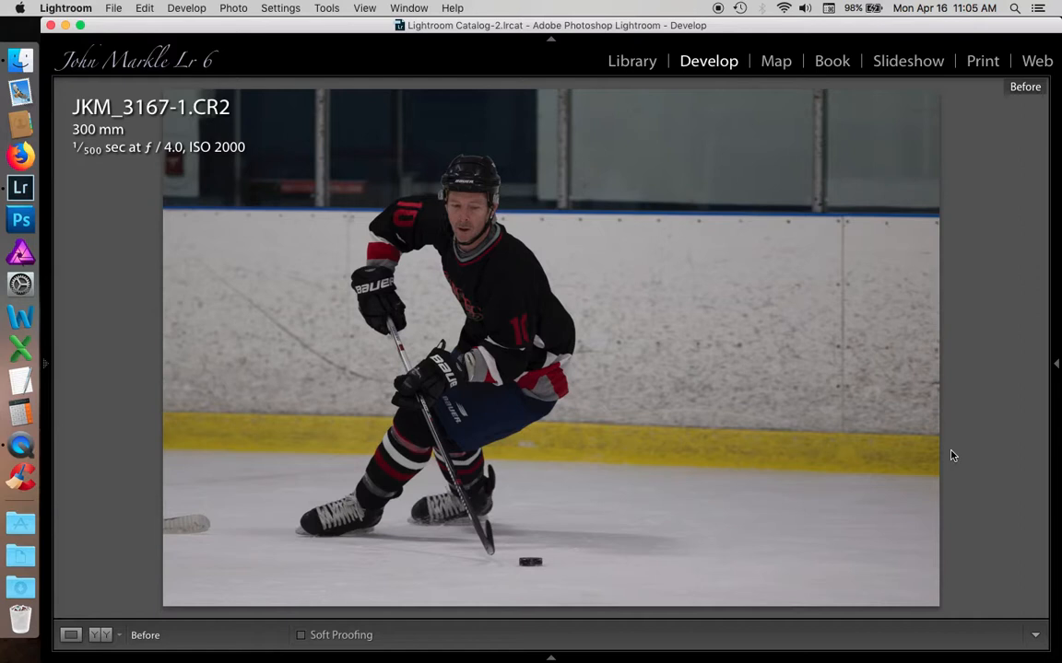
pyautogui.press('\\')
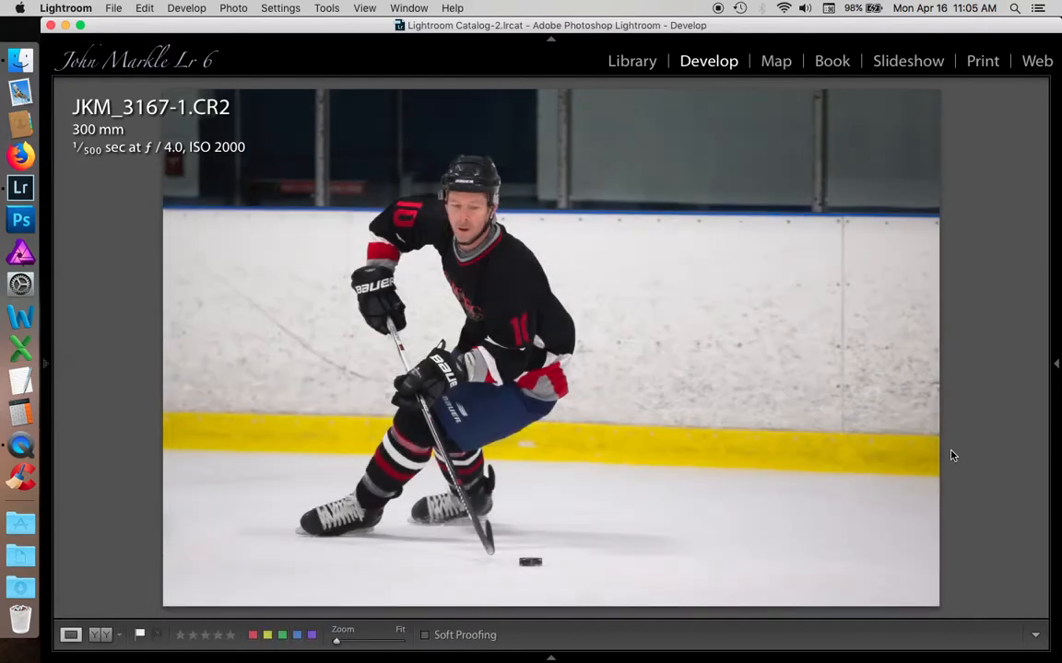
pyautogui.press('\\')
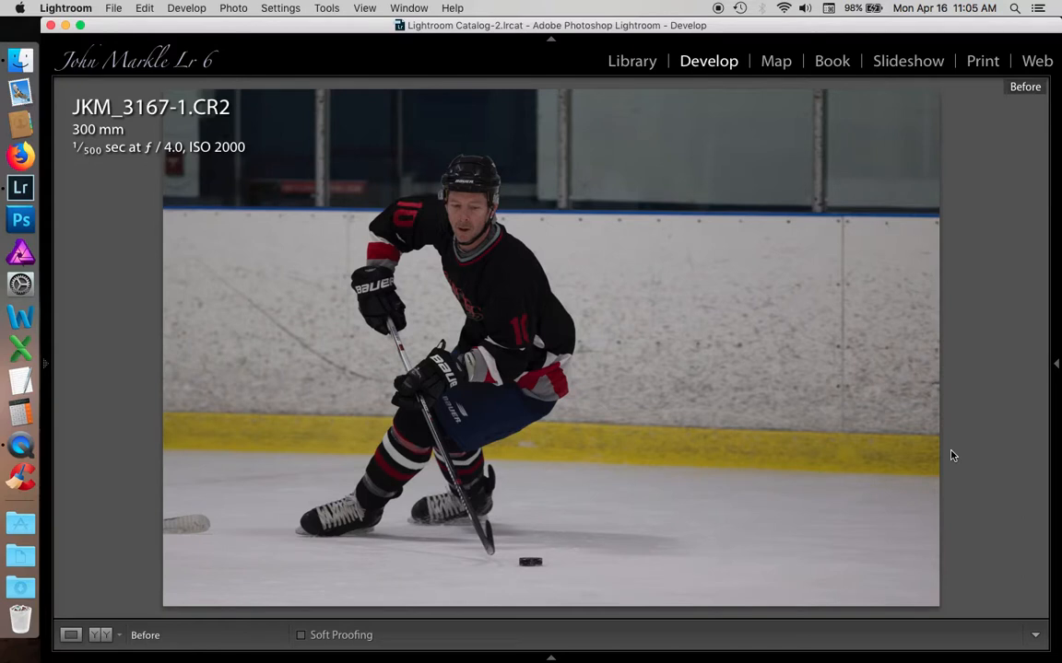
pyautogui.press('\\')
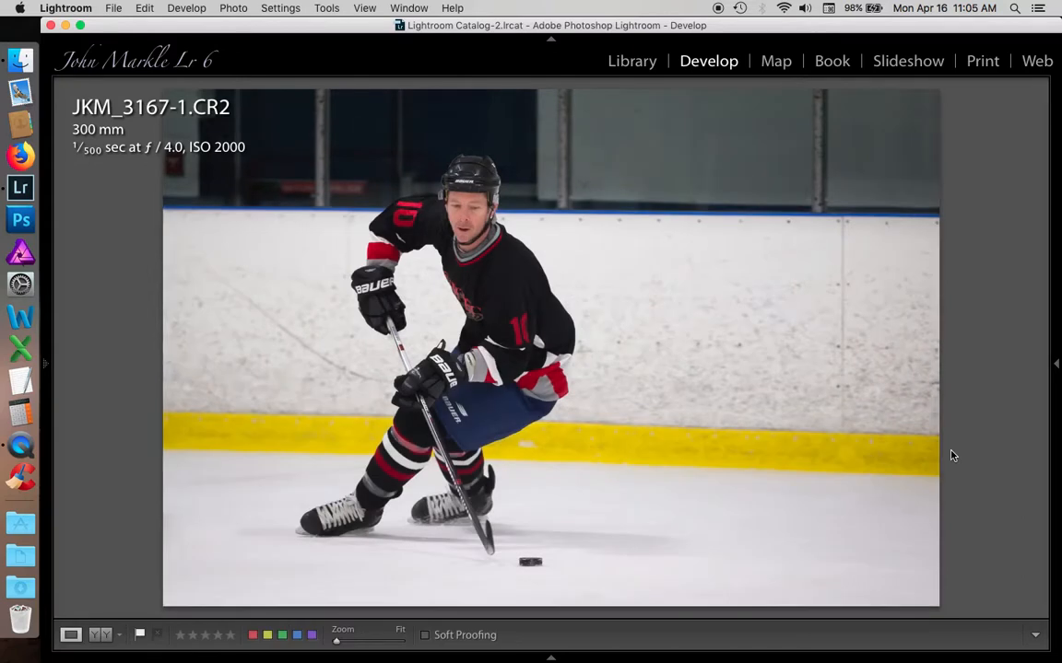